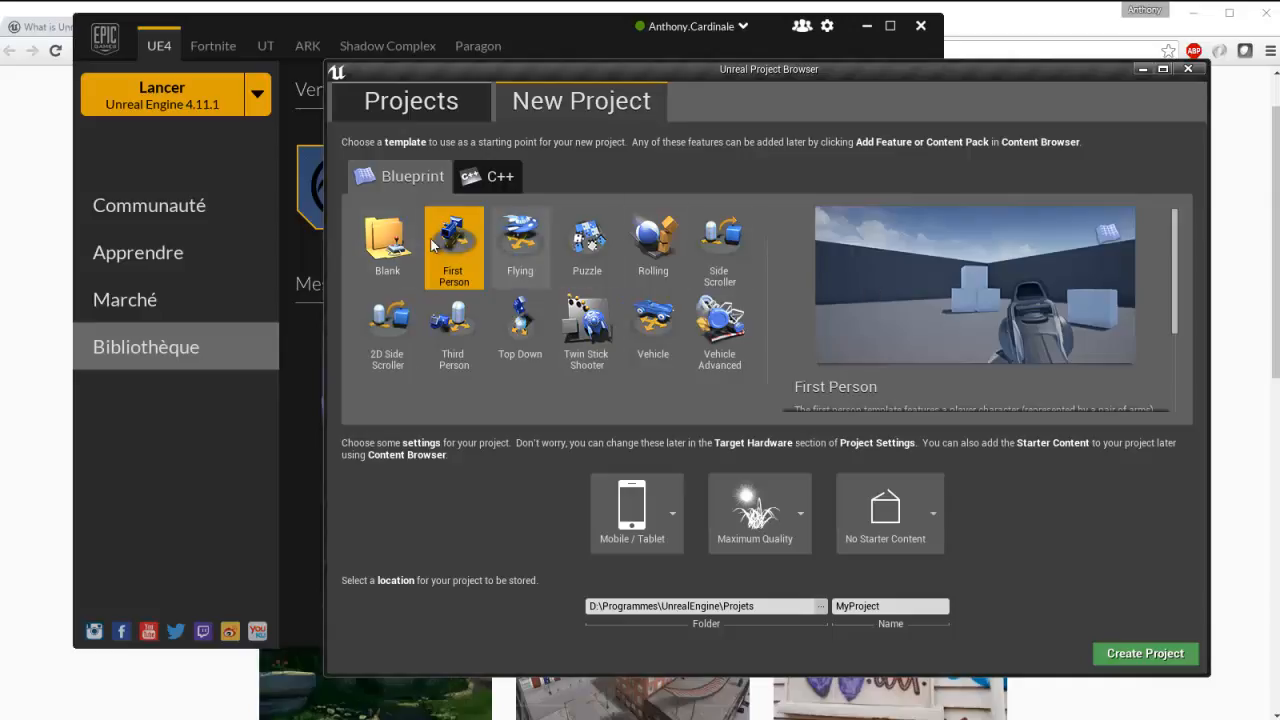
- Choose the First Person Blueprint template, targeting Desktop / Console with starter content
{"action": "left_click", "coordinate": [380, 276]}
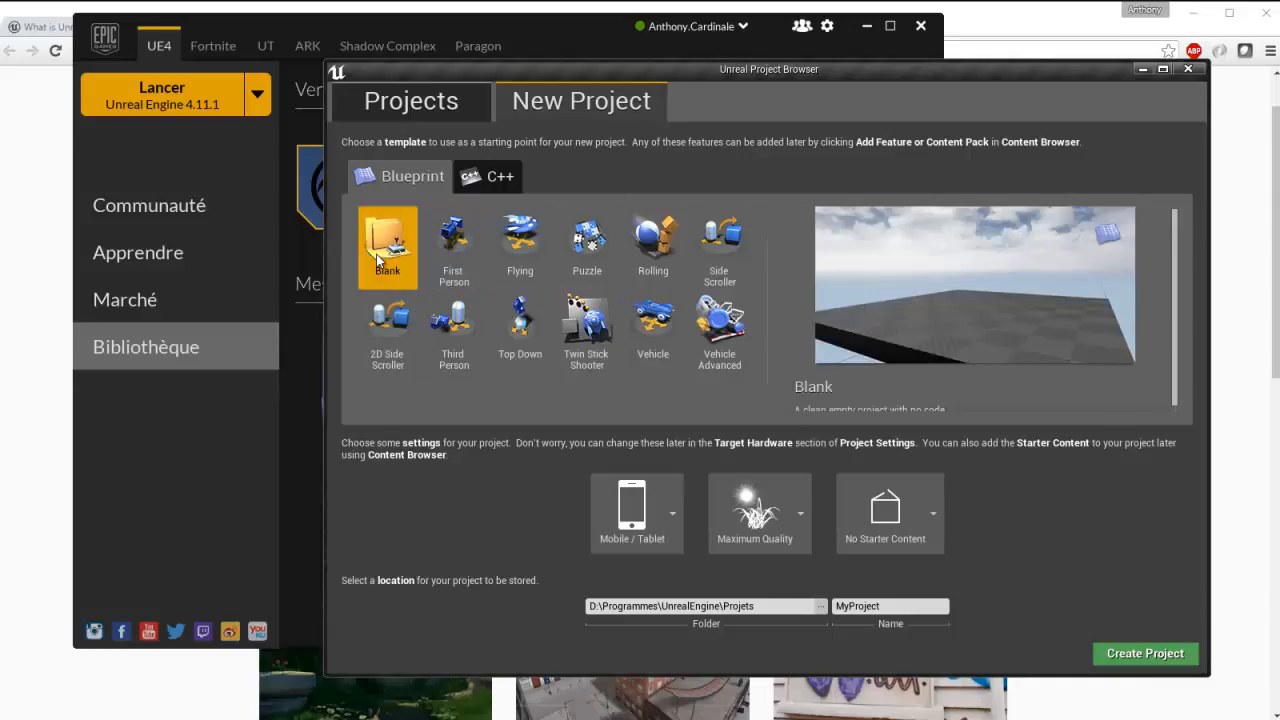
{"action": "left_click", "coordinate": [462, 240]}
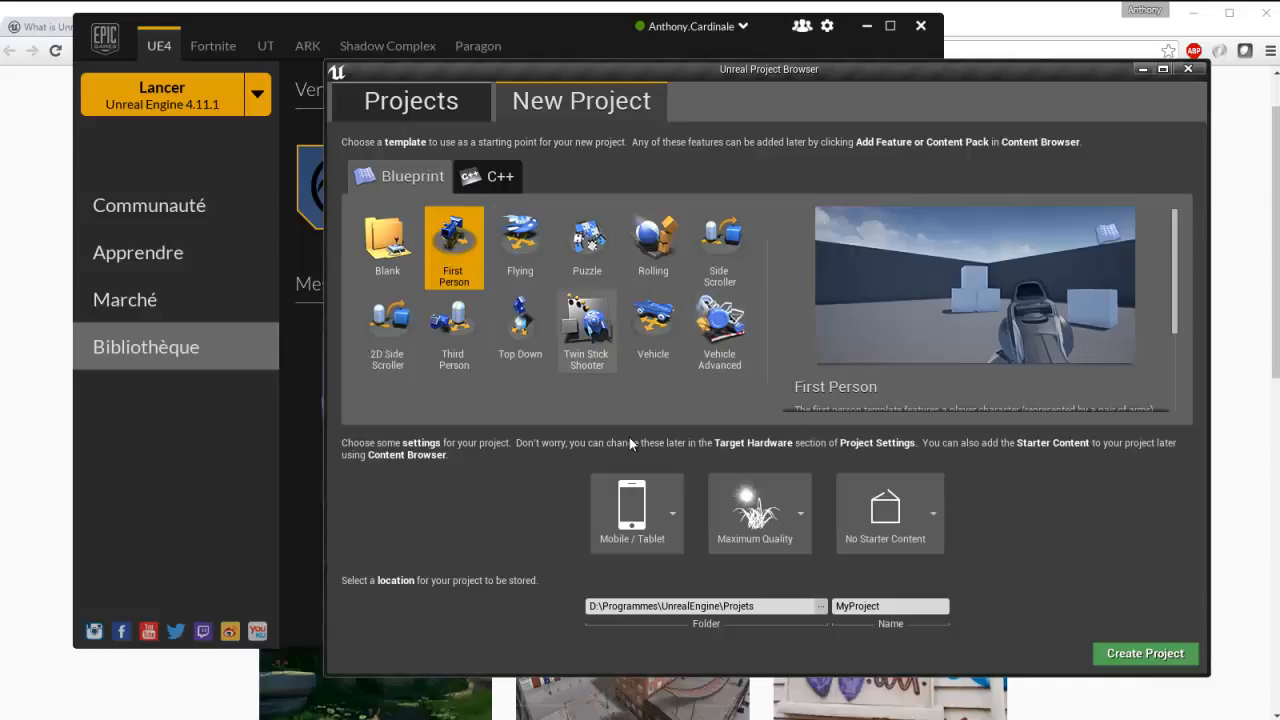
{"action": "left_click", "coordinate": [664, 505]}
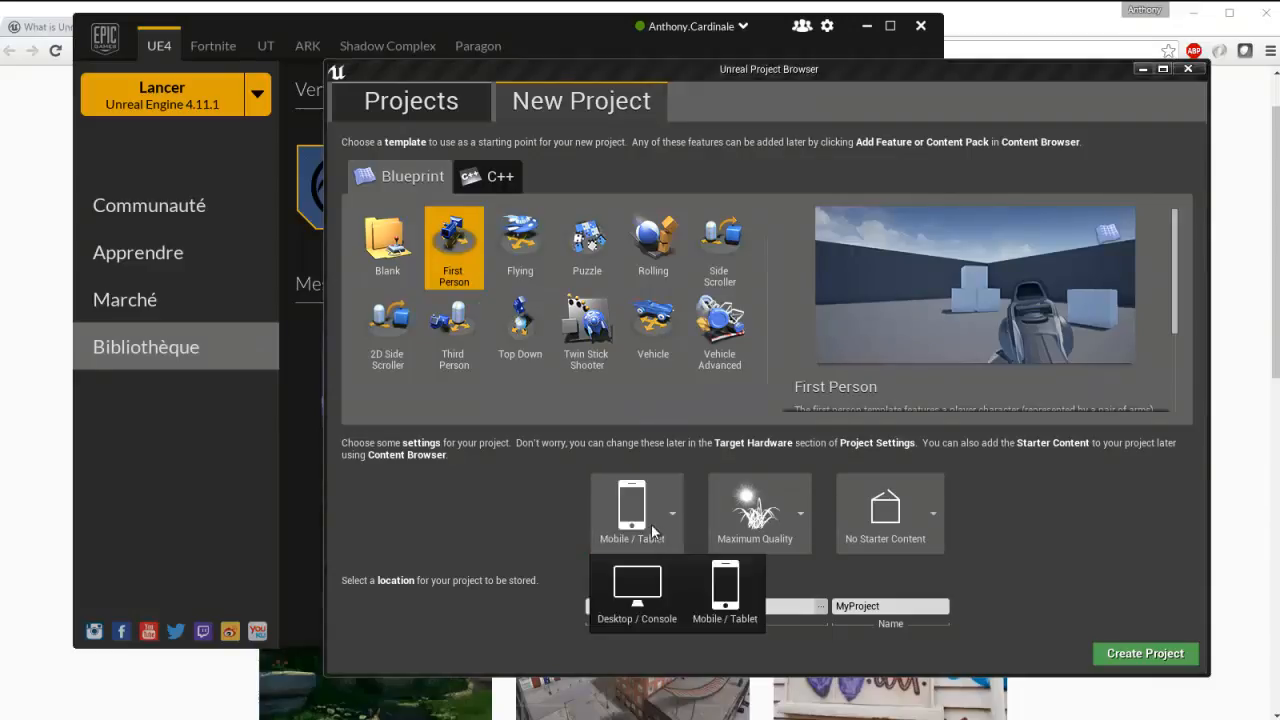
{"action": "left_click", "coordinate": [641, 587]}
{"action": "left_click", "coordinate": [925, 533]}
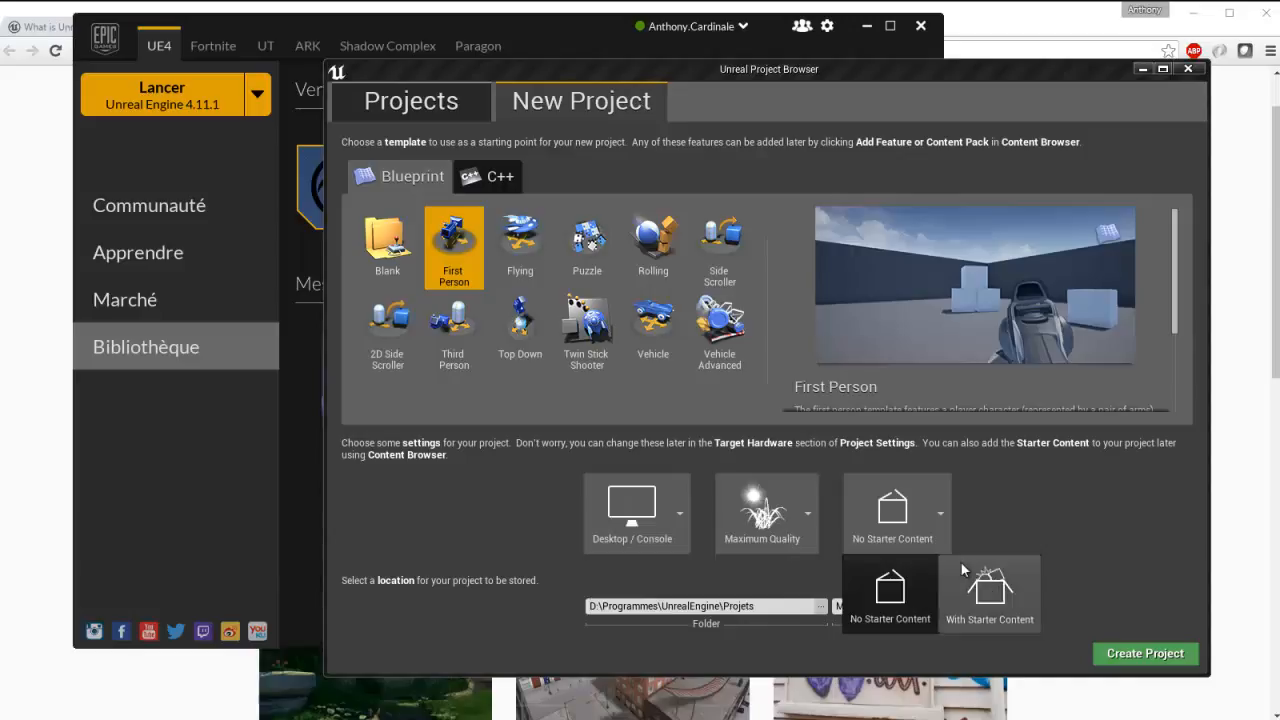
{"action": "left_click", "coordinate": [962, 564]}
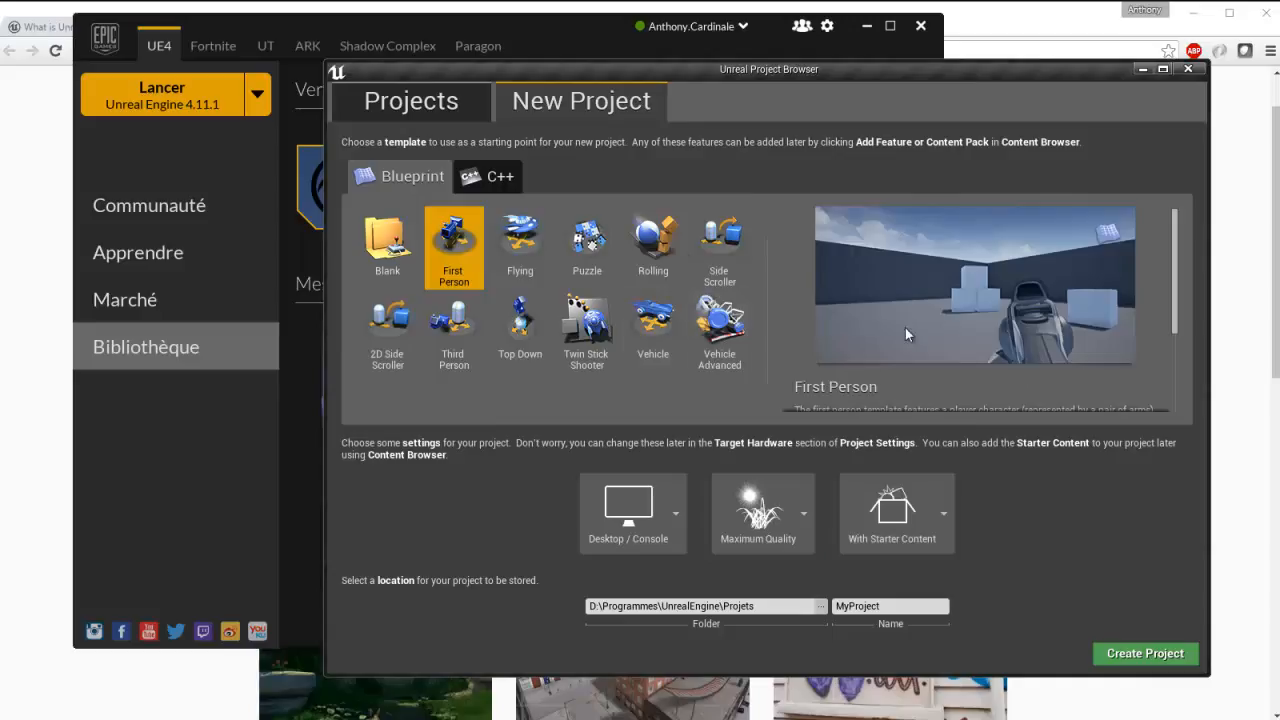
- Name the new project FPS1 and create it
{"action": "left_click_drag", "start_coordinate": [771, 606], "coordinate": [589, 607]}
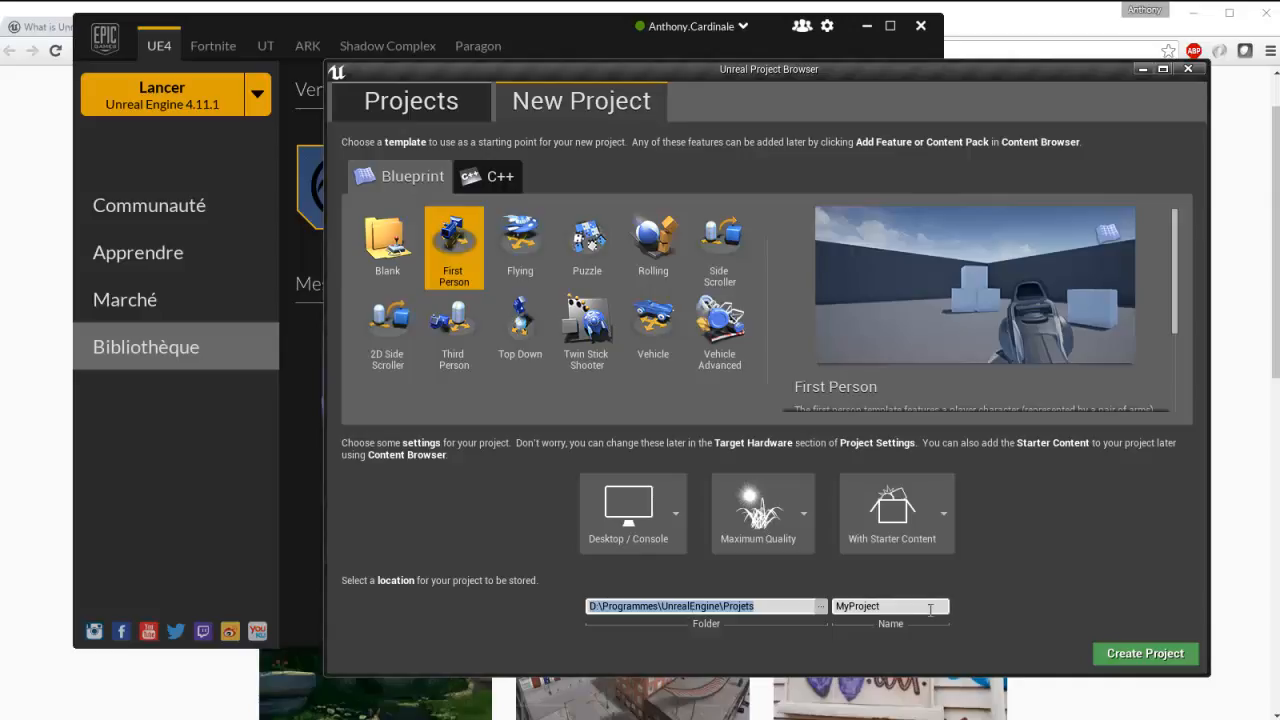
{"action": "left_click_drag", "start_coordinate": [884, 606], "coordinate": [834, 606]}
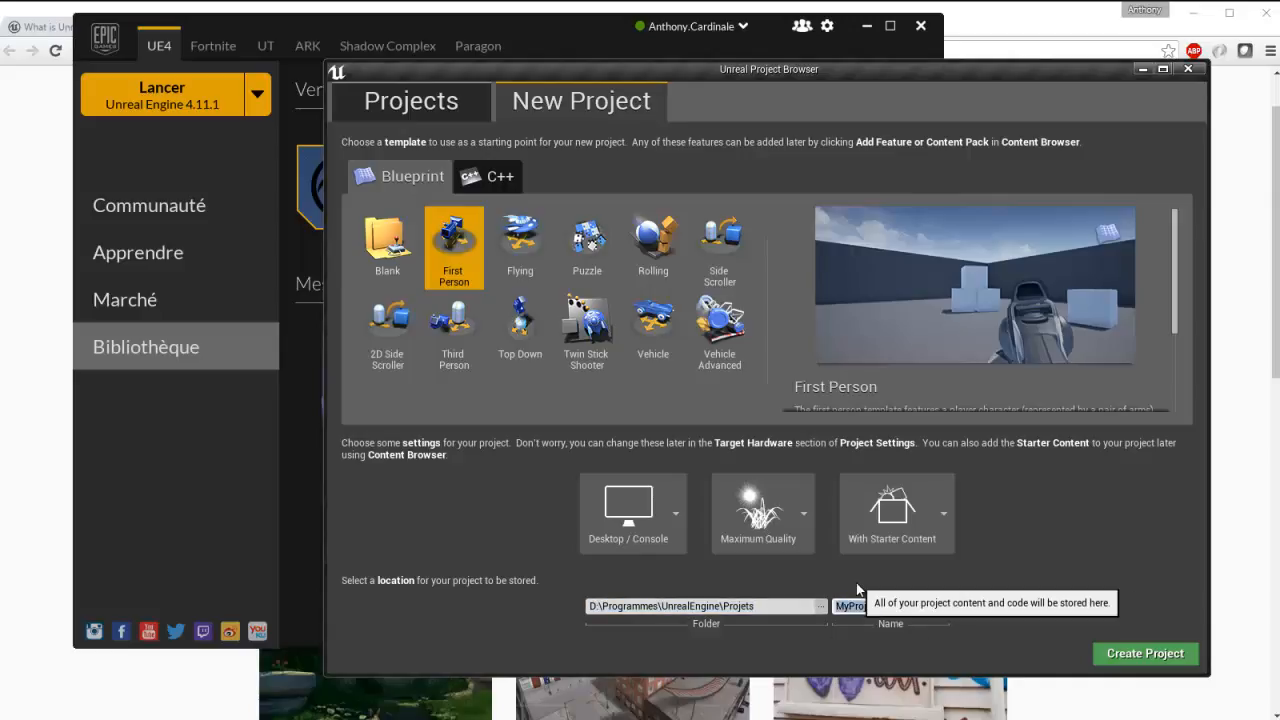
{"action": "type", "text": "FPS1"}
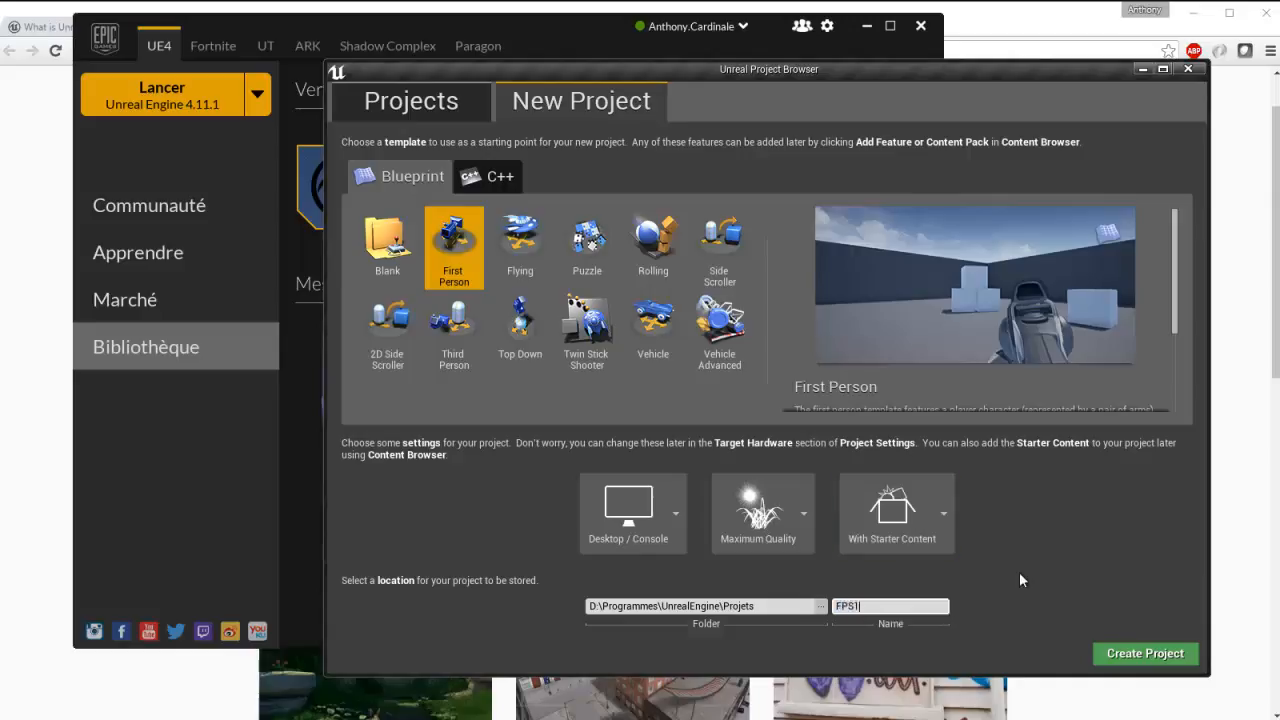
{"action": "left_click", "coordinate": [1141, 655]}
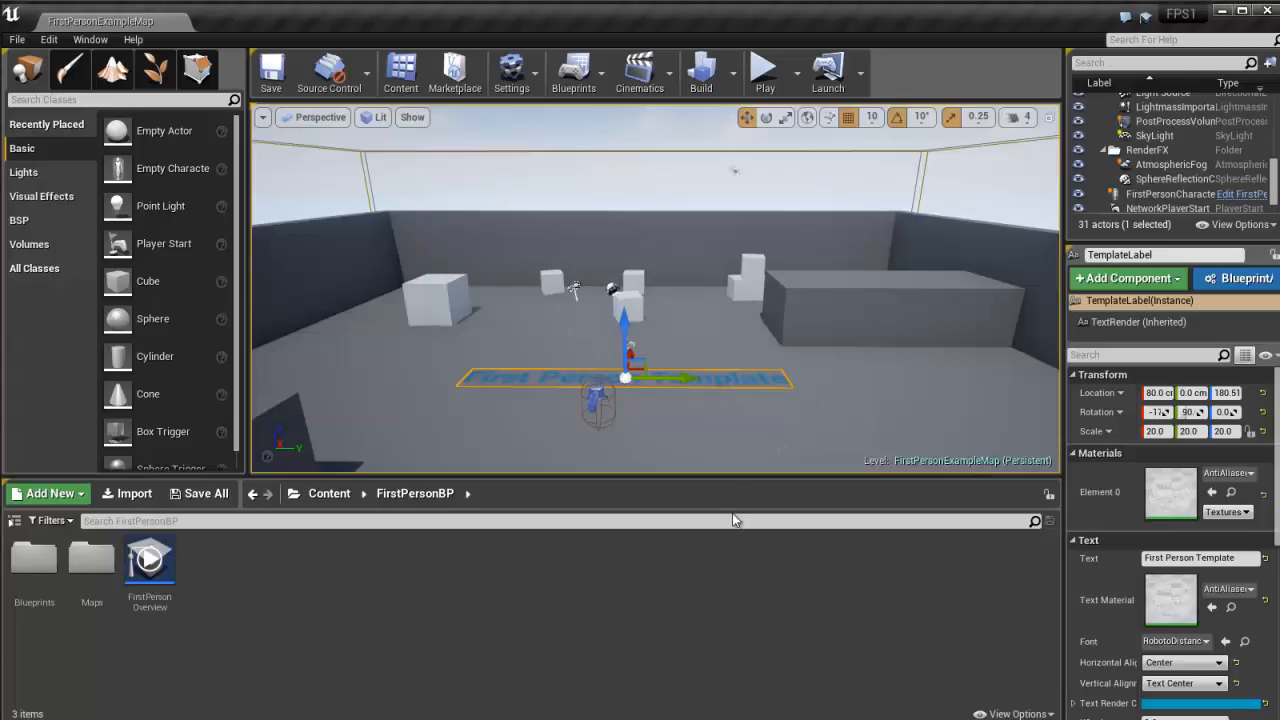
- Enlarge the level viewport by shrinking the content browser, the placement modes area and the details area
{"action": "left_click_drag", "start_coordinate": [732, 477], "coordinate": [732, 551]}
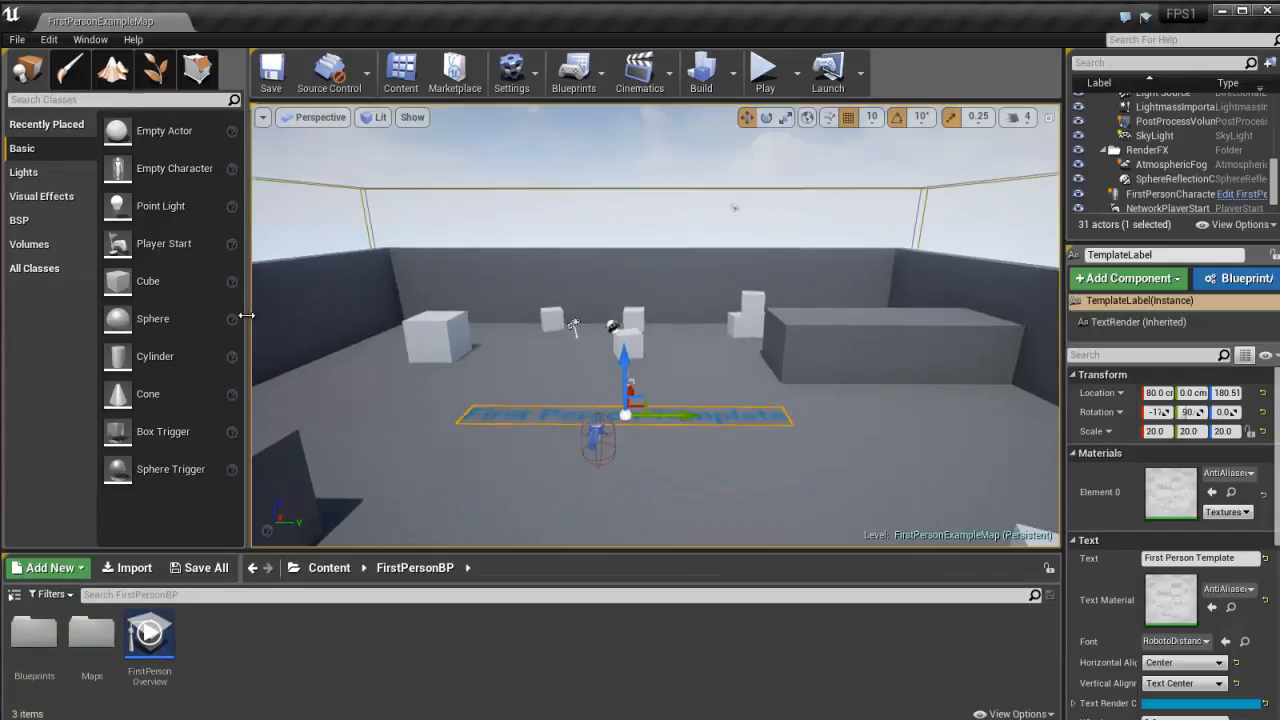
{"action": "left_click_drag", "start_coordinate": [249, 350], "coordinate": [220, 350]}
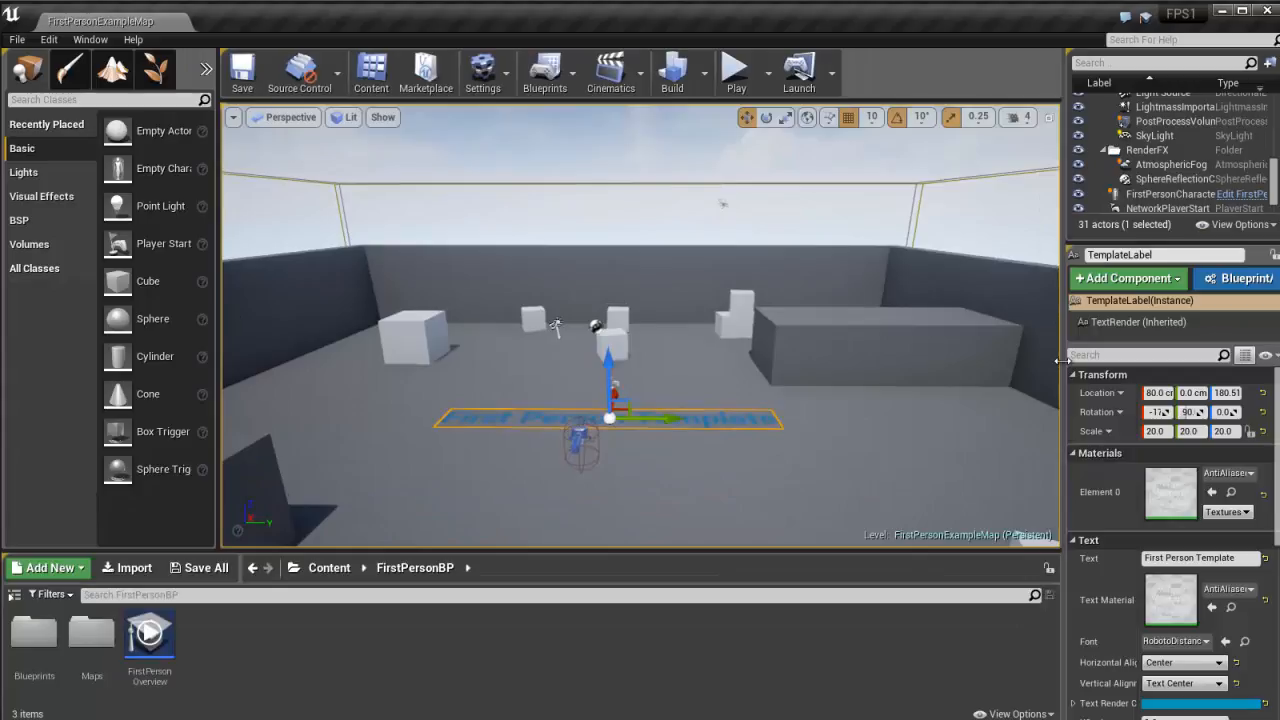
{"action": "left_click_drag", "start_coordinate": [1064, 360], "coordinate": [1082, 360]}
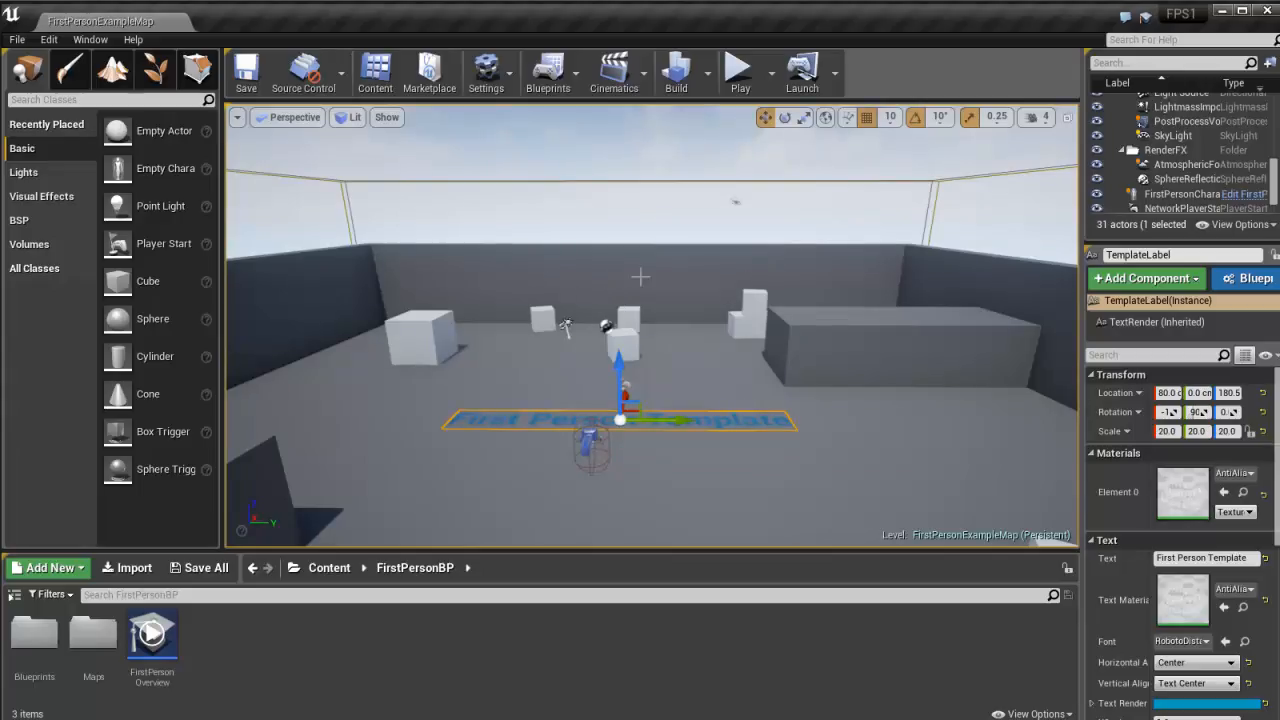
- Play the first-person level in the viewport and fire several shots at the white cubes
{"action": "right_click_drag", "start_coordinate": [614, 288], "coordinate": [603, 230]}
{"action": "key", "text": "s"}
{"action": "scroll", "coordinate": [718, 226], "scroll_direction": "up", "scroll_amount": 14}
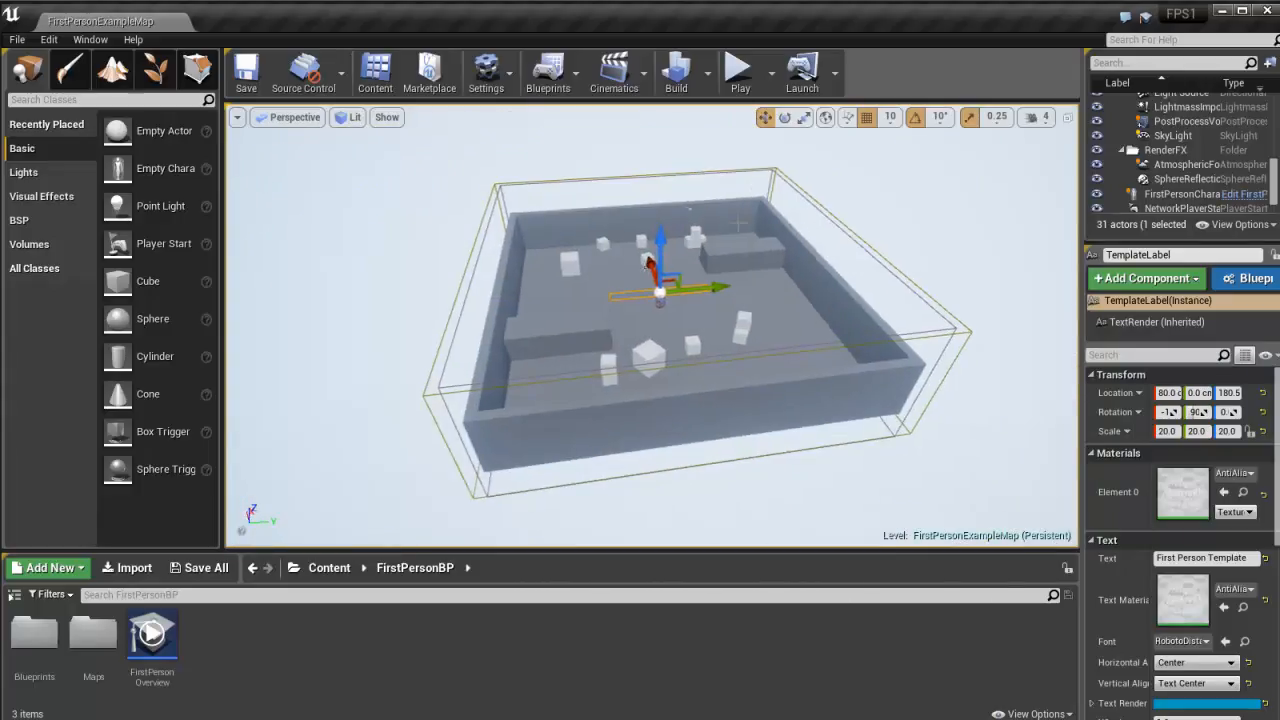
{"action": "scroll", "coordinate": [741, 215], "scroll_direction": "up", "scroll_amount": 4}
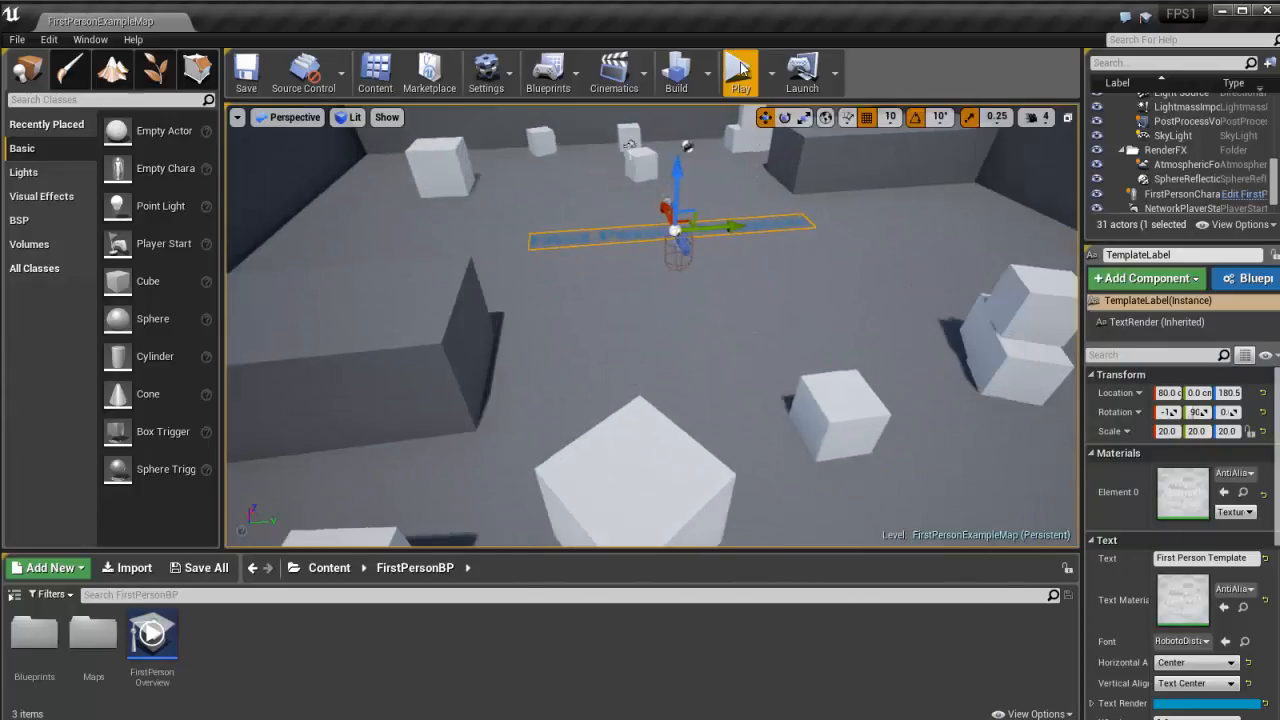
{"action": "key", "text": "alt+p"}
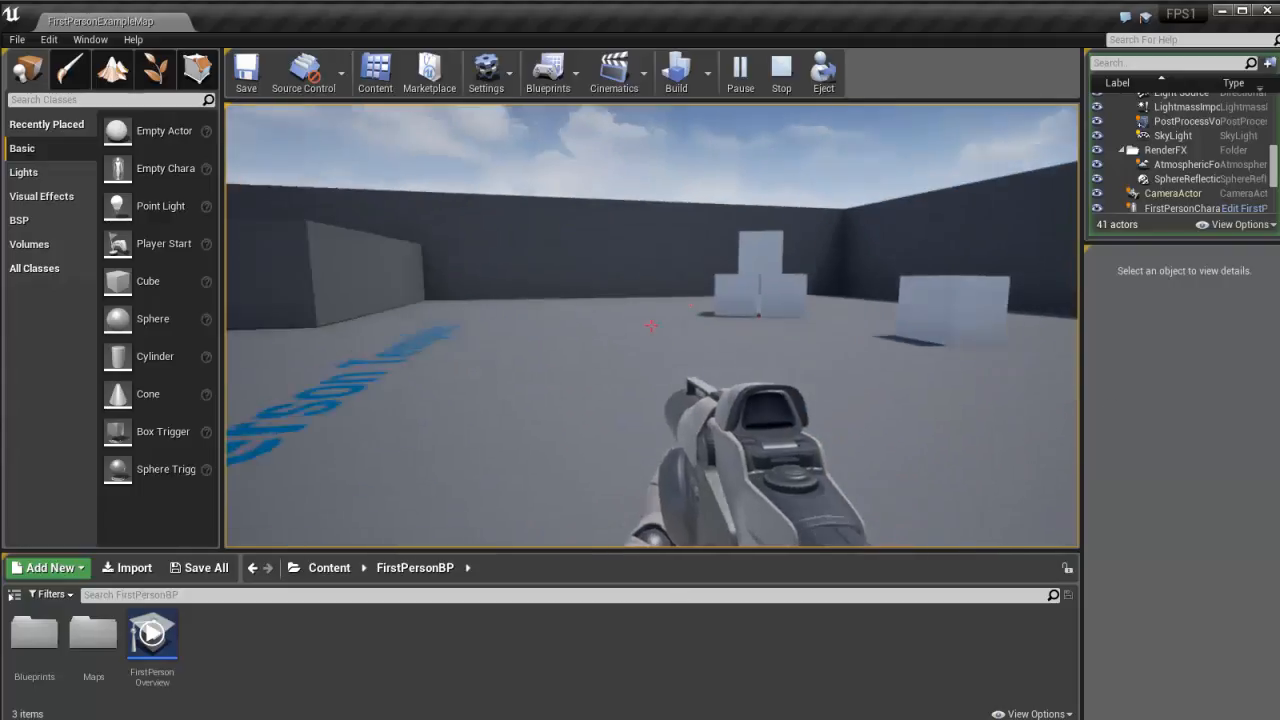
{"action": "left_click", "coordinate": [951, 375]}
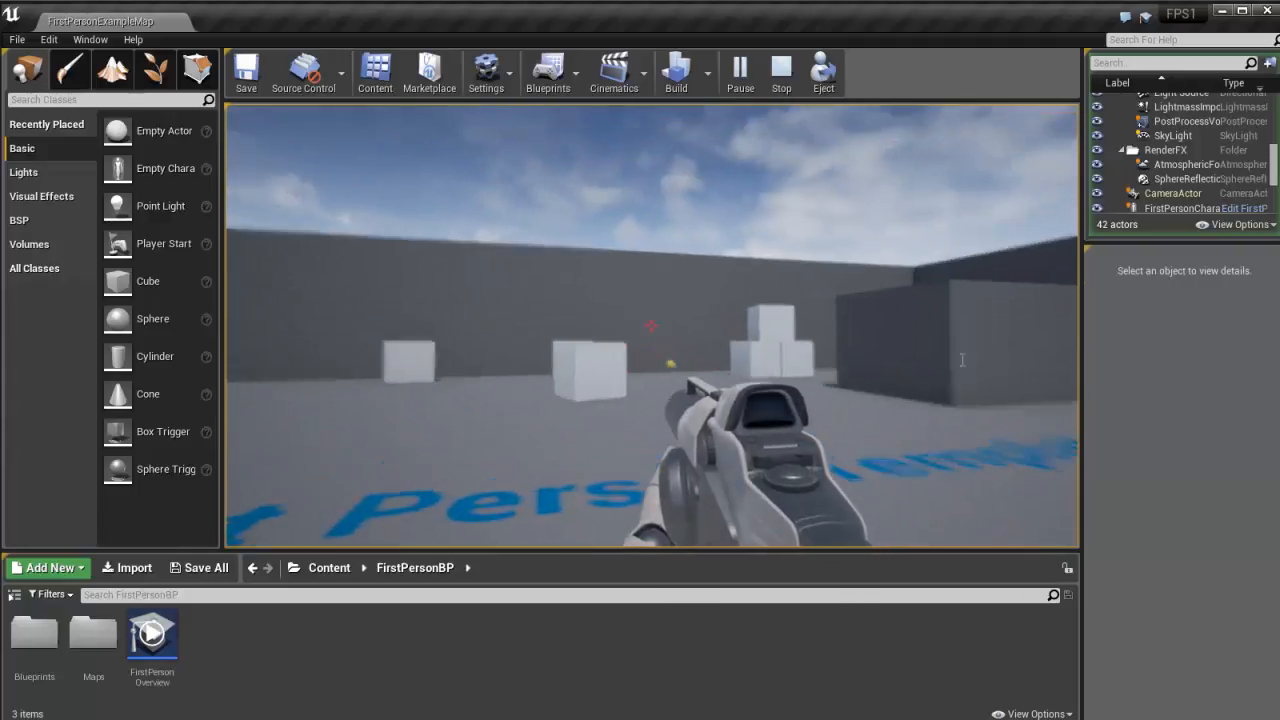
{"action": "left_click", "coordinate": [951, 375]}
{"action": "left_click", "coordinate": [951, 375]}
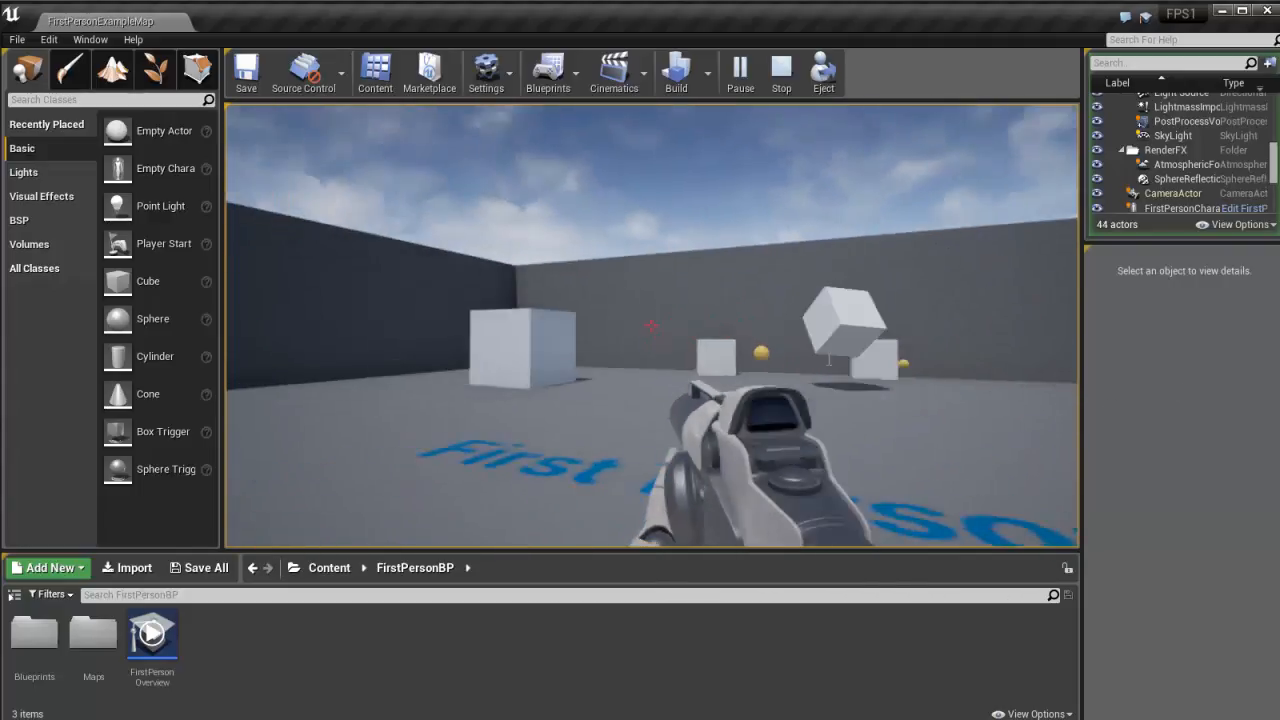
{"action": "left_click", "coordinate": [951, 375]}
{"action": "left_click", "coordinate": [1078, 370]}
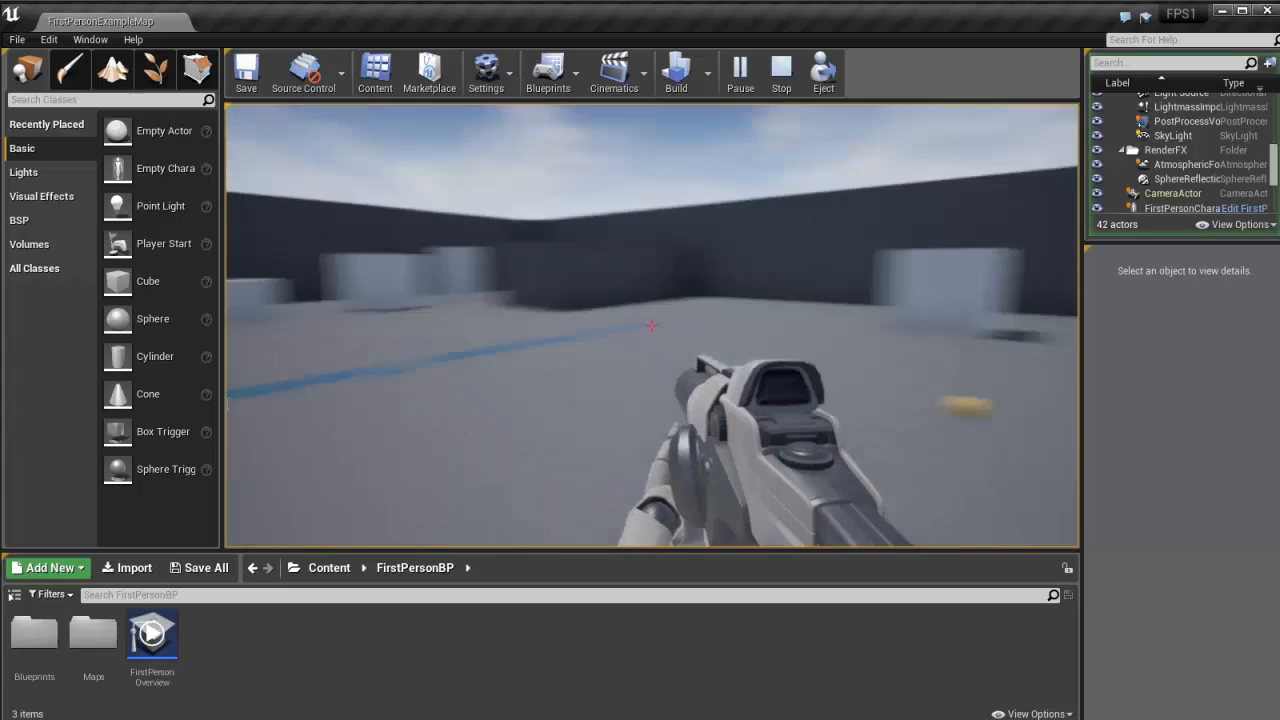
- Walk the character around the arena to inspect the walls and cube stacks, and end the play session
{"action": "key", "text": "w"}
{"action": "key", "text": "w"}
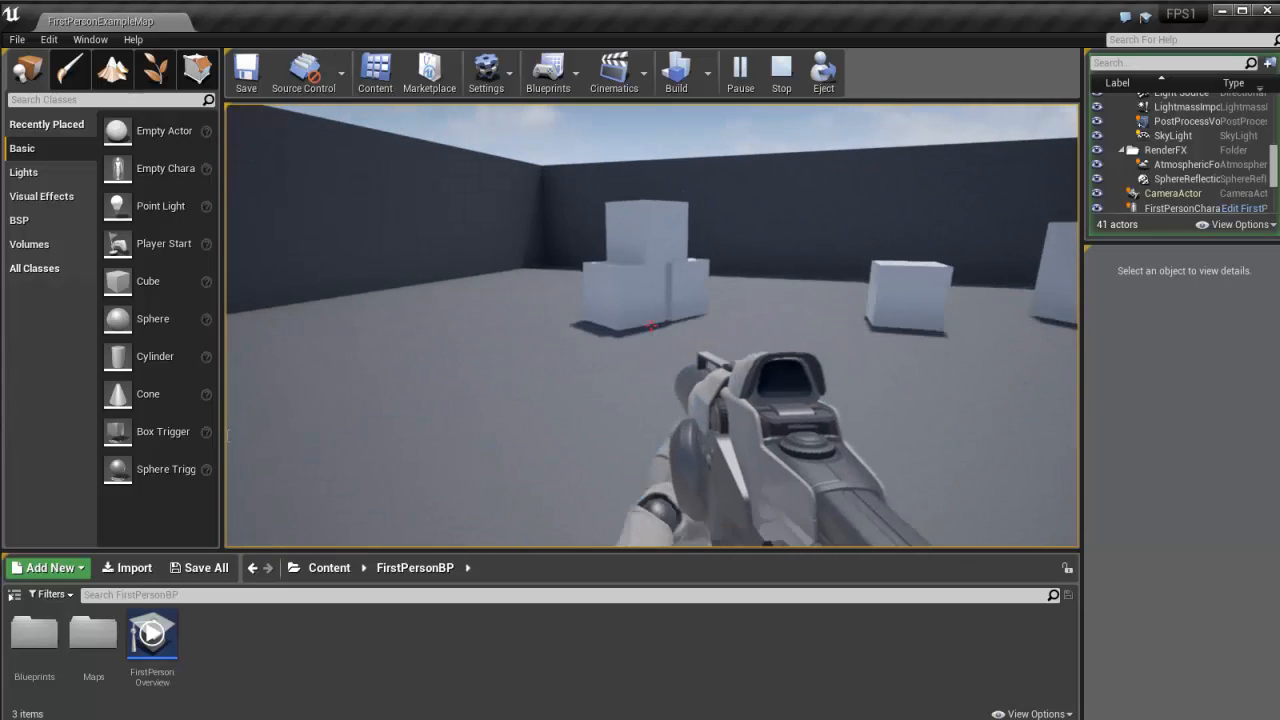
{"action": "key", "text": "w"}
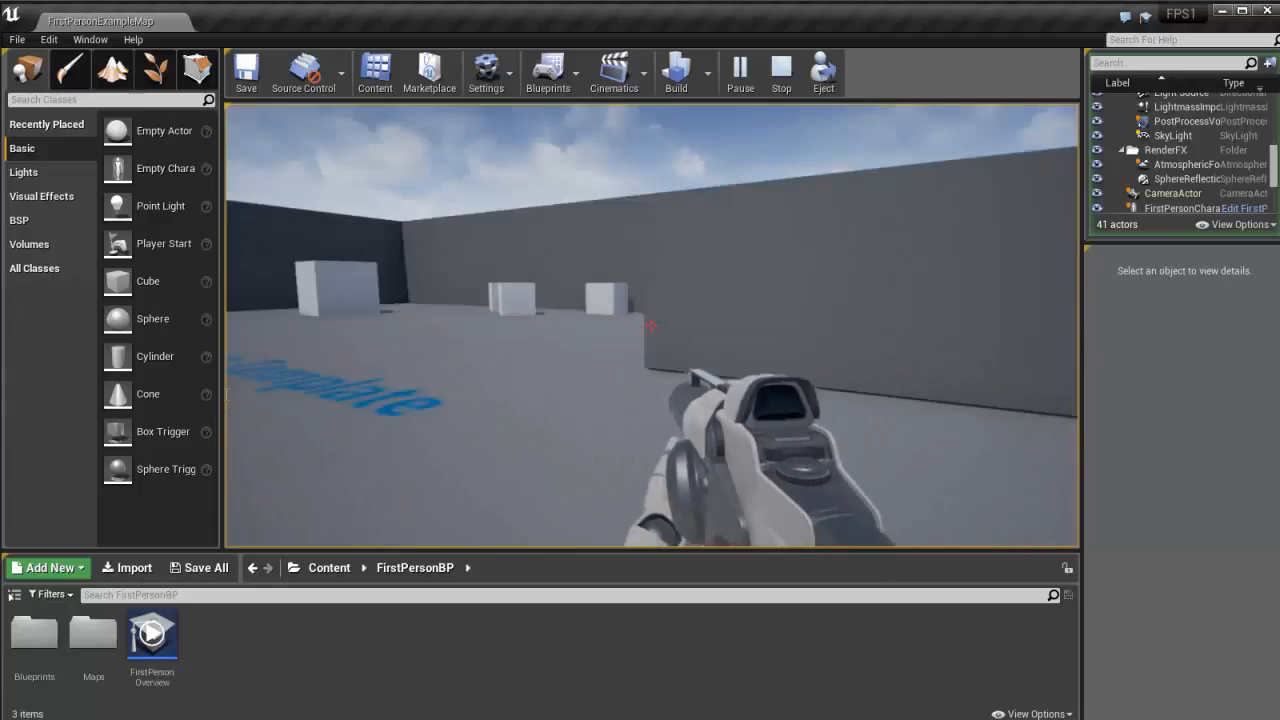
{"action": "key", "text": "w"}
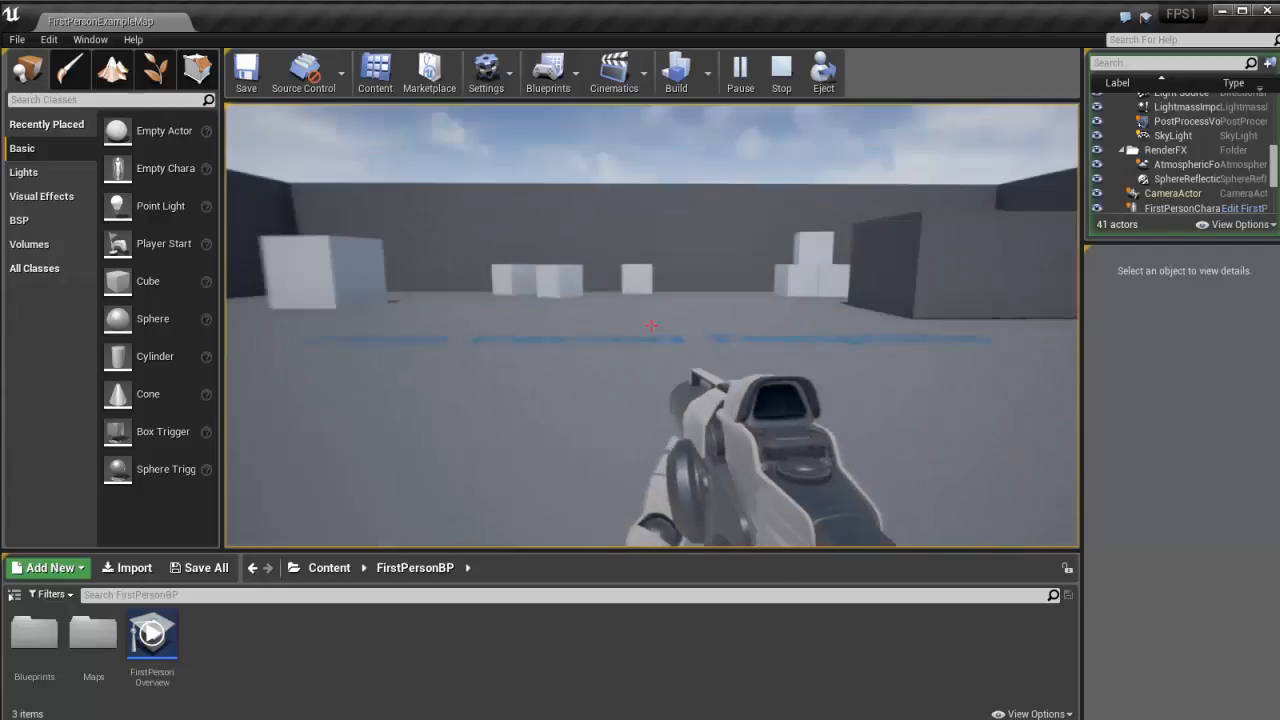
{"action": "key", "text": "w"}
{"action": "key", "text": "w"}
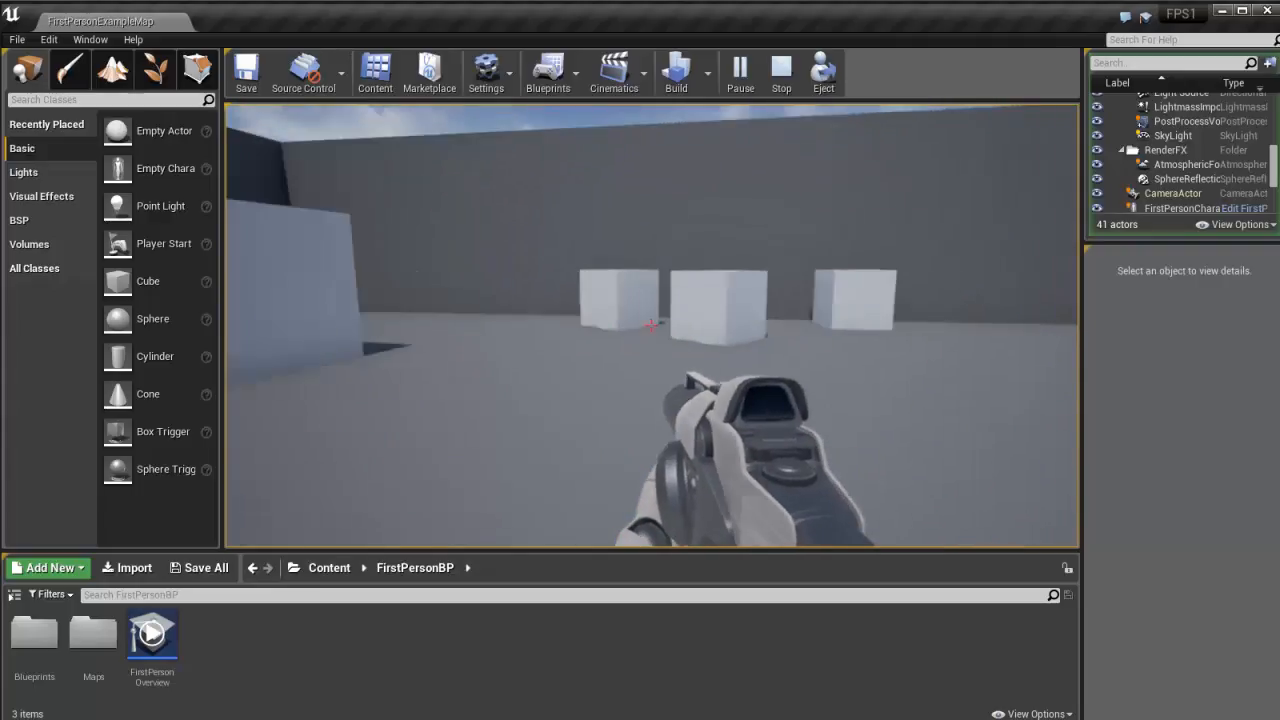
{"action": "key", "text": "w"}
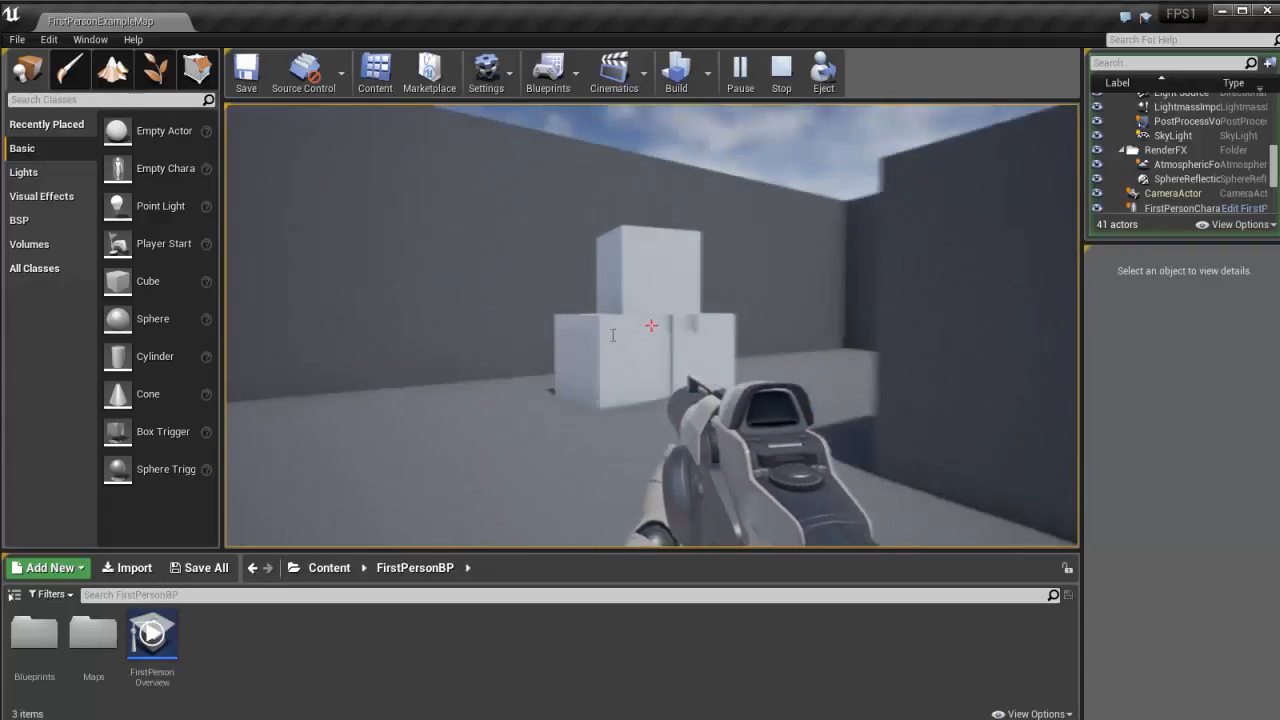
{"action": "key", "text": "w"}
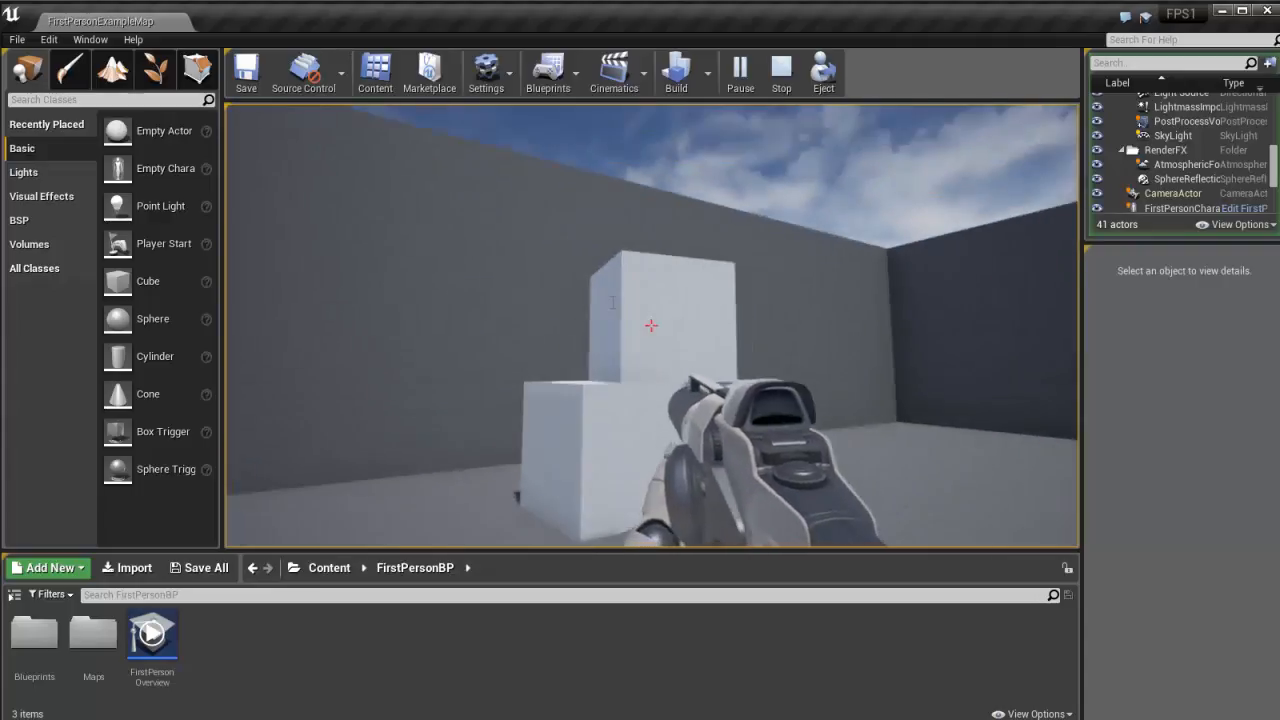
{"action": "left_click", "coordinate": [613, 349]}
{"action": "key", "text": "s"}
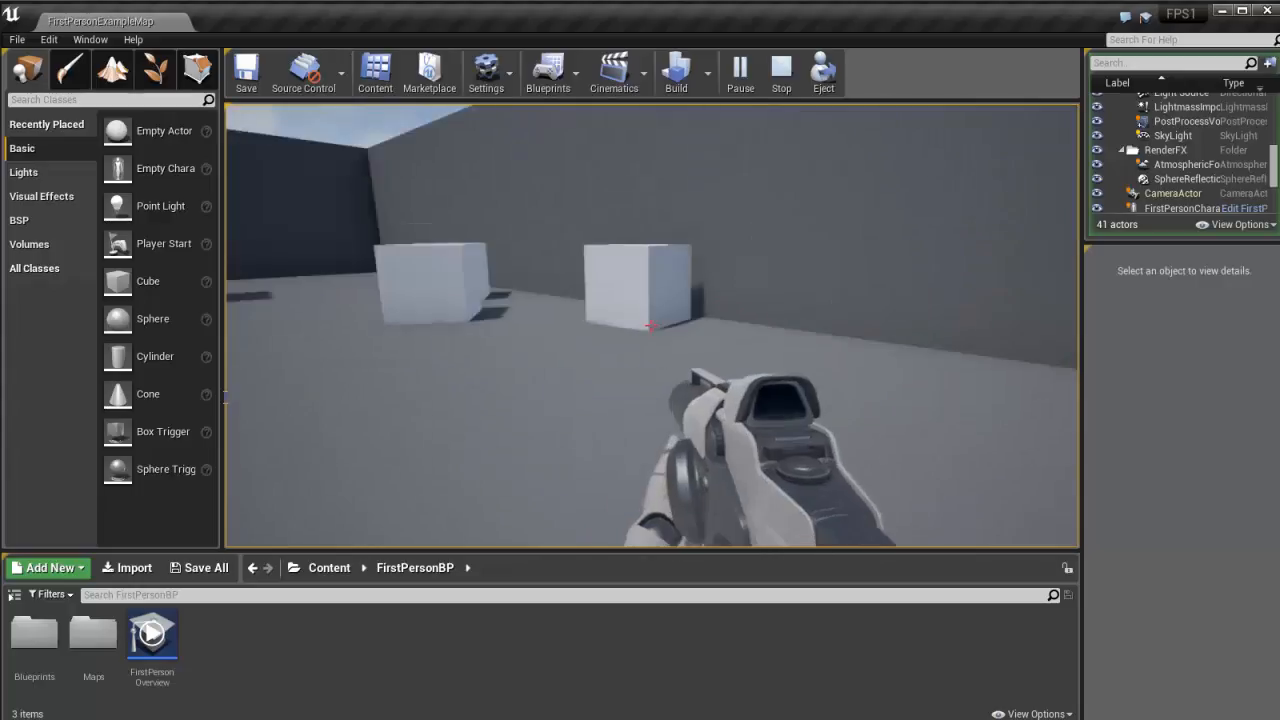
{"action": "key", "text": "Escape"}
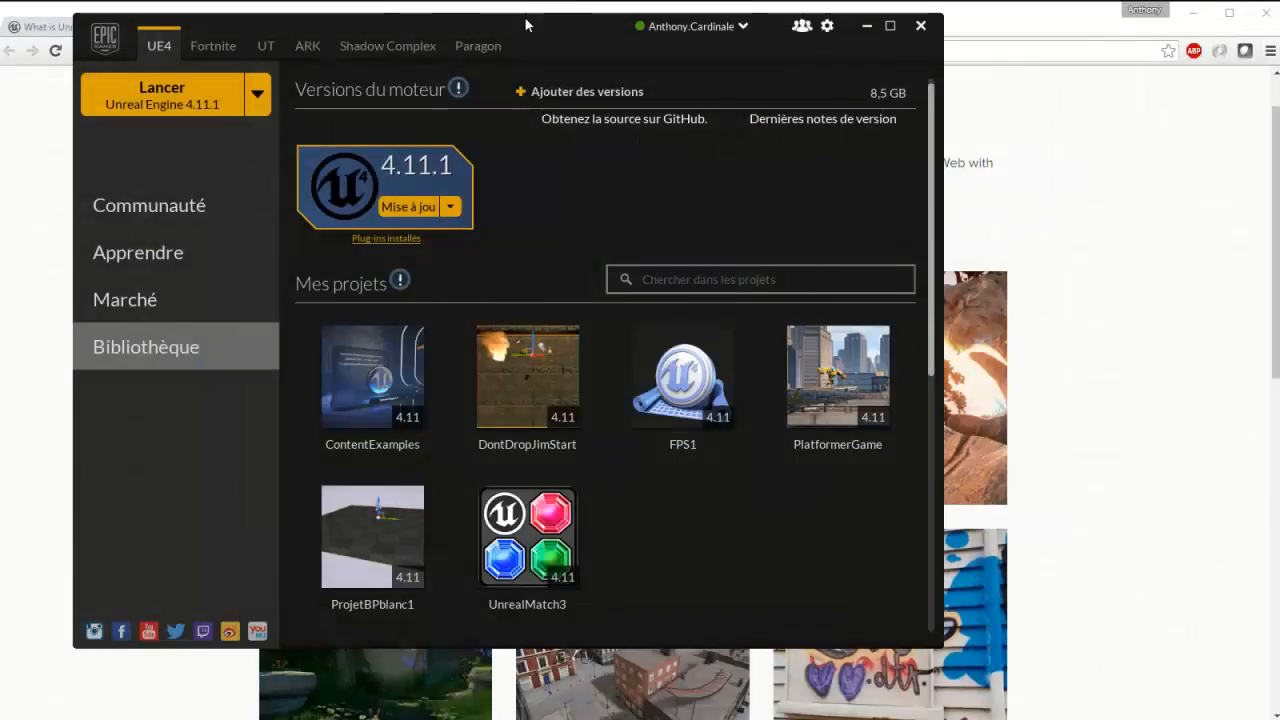
- Switch to the Epic Games Launcher and examine the Shooter Game learning sample's description and preview images
{"action": "left_click_drag", "start_coordinate": [534, 24], "coordinate": [687, 28]}
{"action": "left_click", "coordinate": [323, 299]}
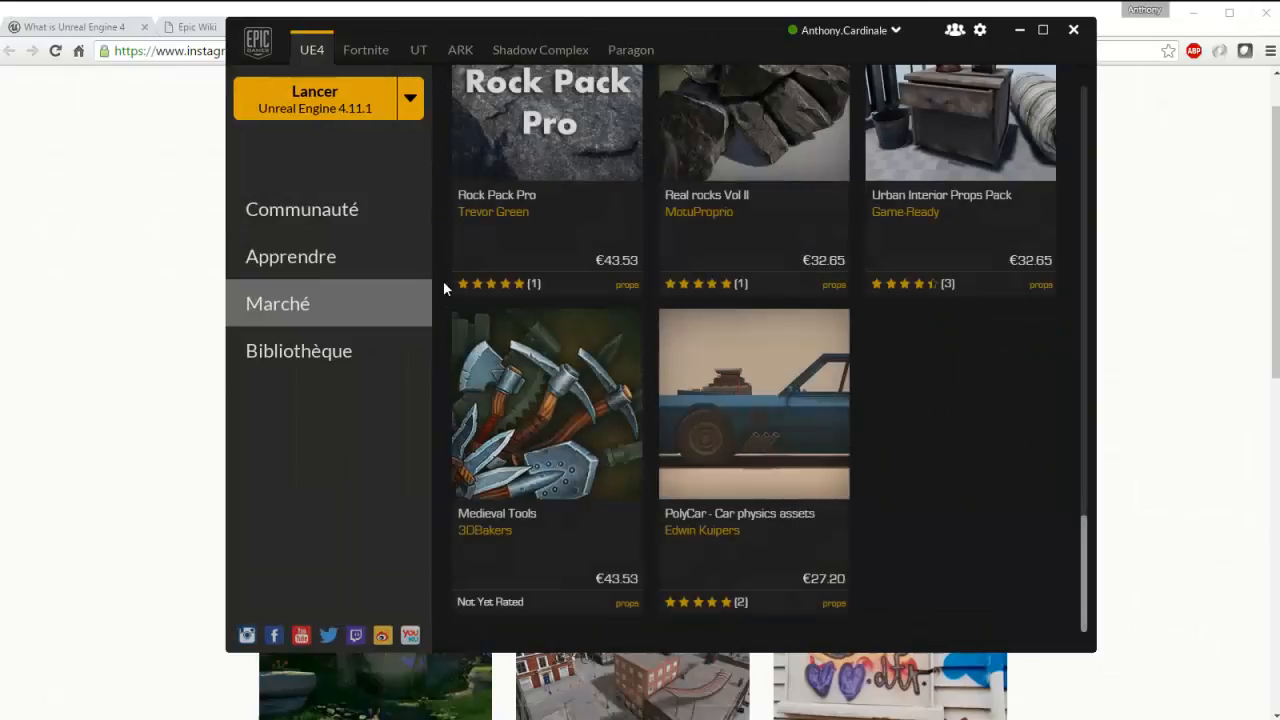
{"action": "left_click", "coordinate": [312, 261]}
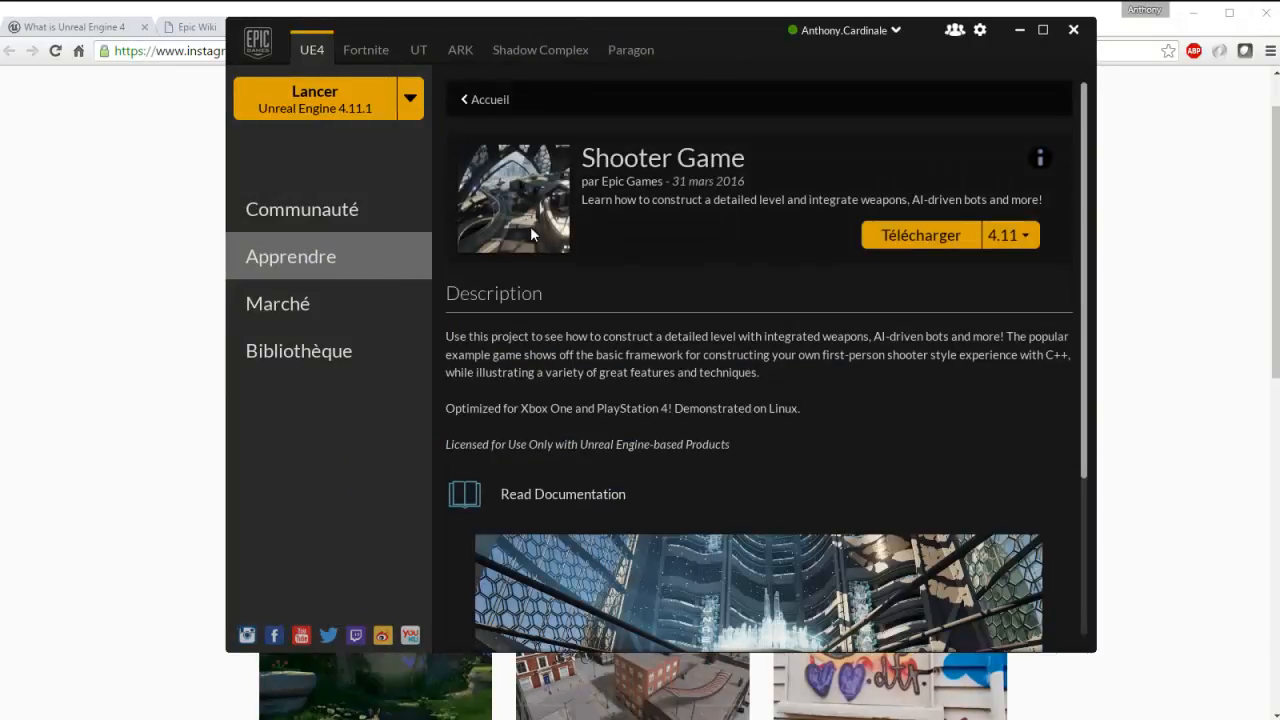
{"action": "scroll", "coordinate": [900, 350], "scroll_direction": "down", "scroll_amount": 5}
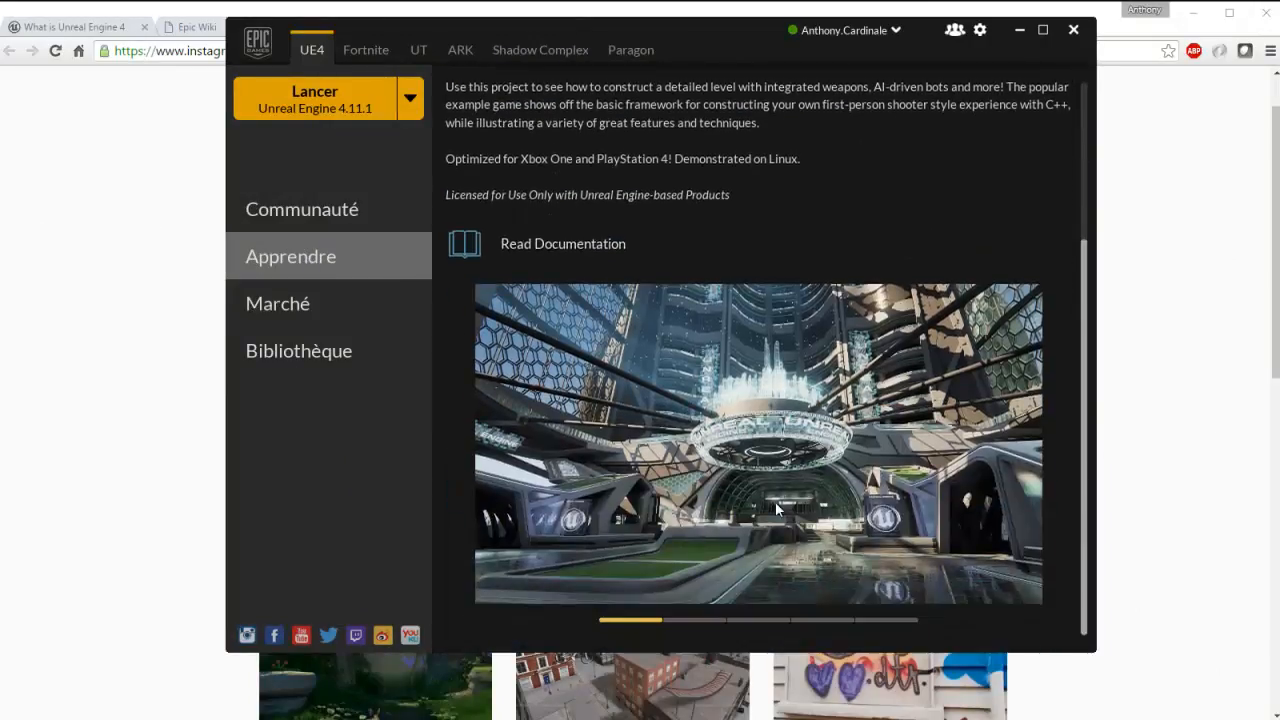
{"action": "left_click", "coordinate": [697, 621]}
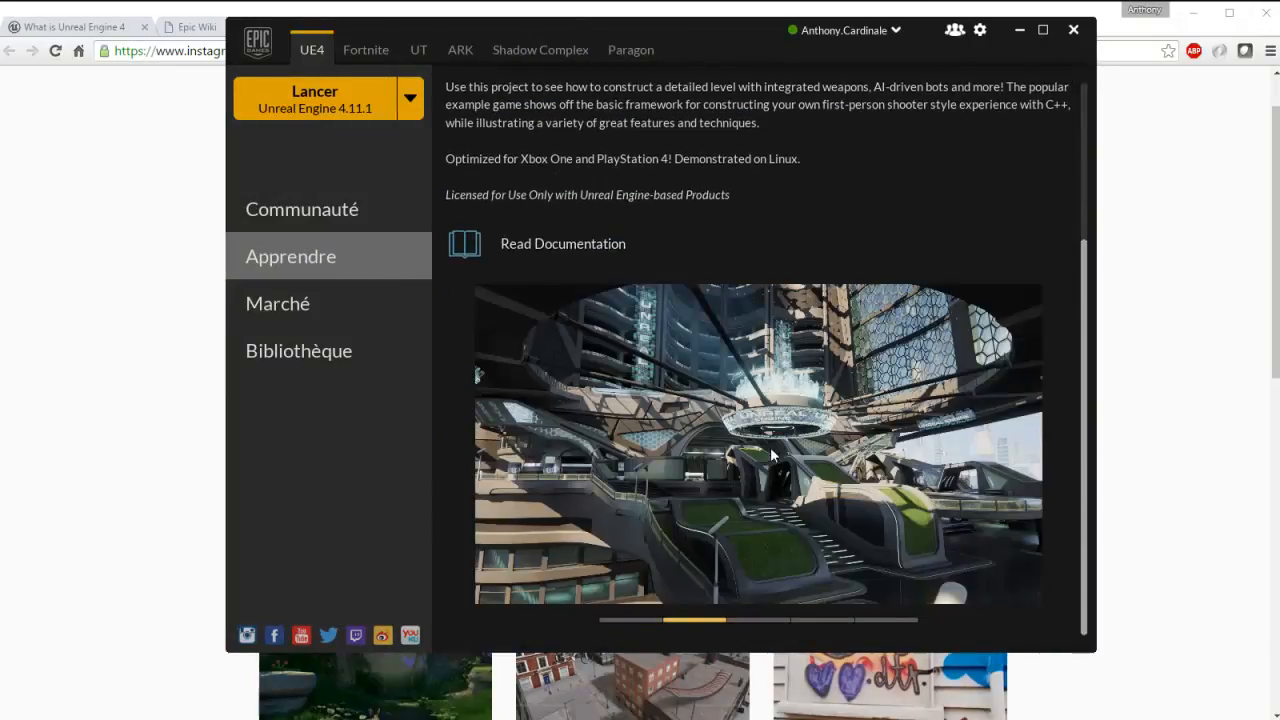
{"action": "left_click", "coordinate": [768, 620]}
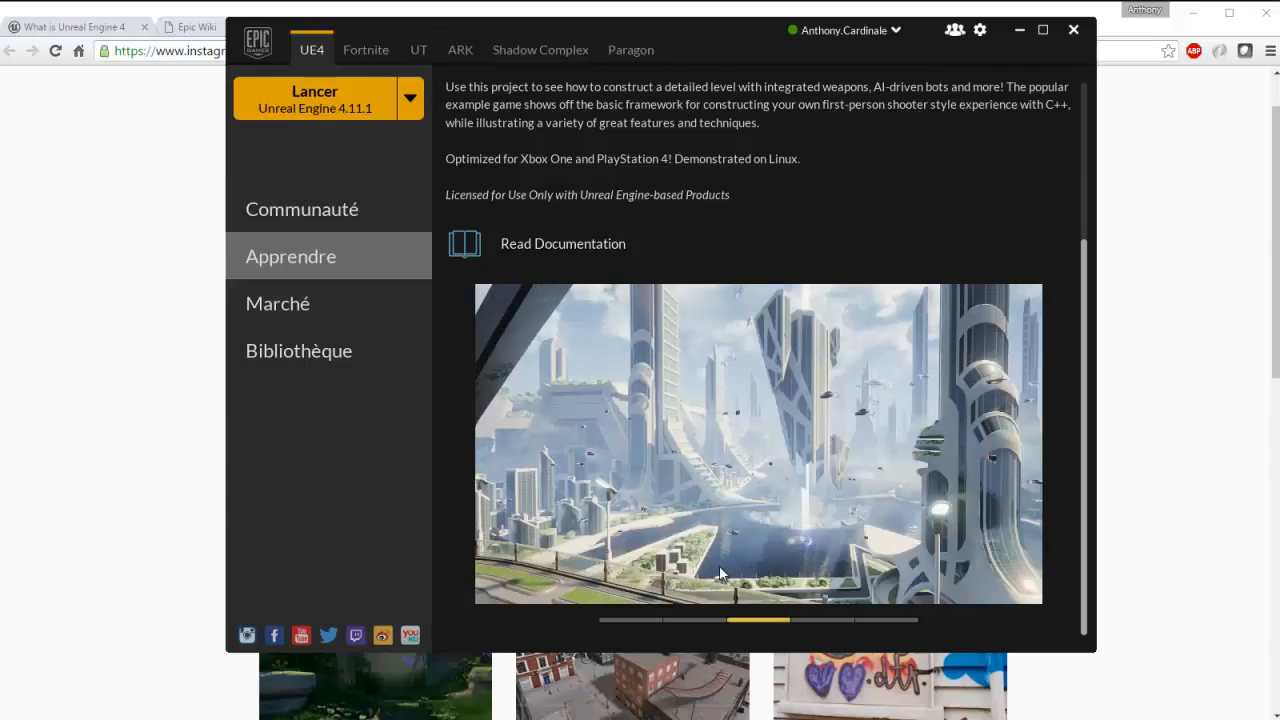
{"action": "left_click", "coordinate": [830, 622]}
{"action": "left_click", "coordinate": [889, 620]}
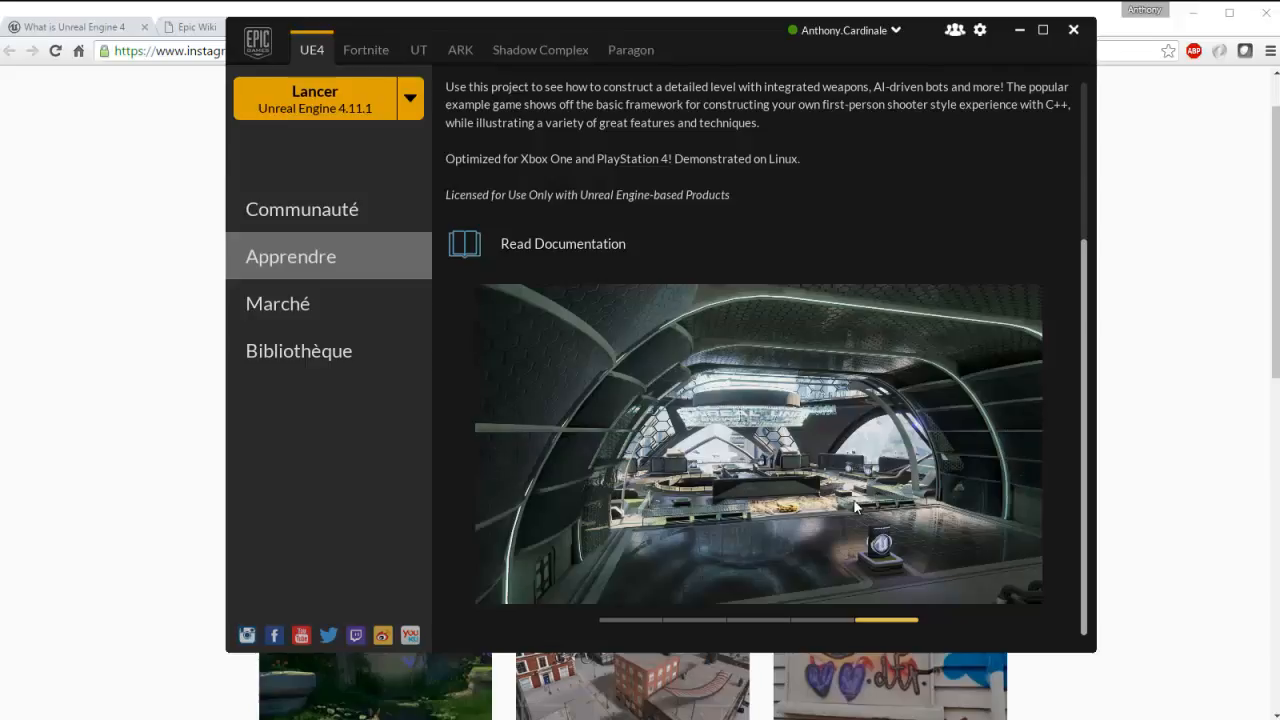
- Open the PlatformerGame project from the launcher's project library
{"action": "left_click", "coordinate": [369, 354]}
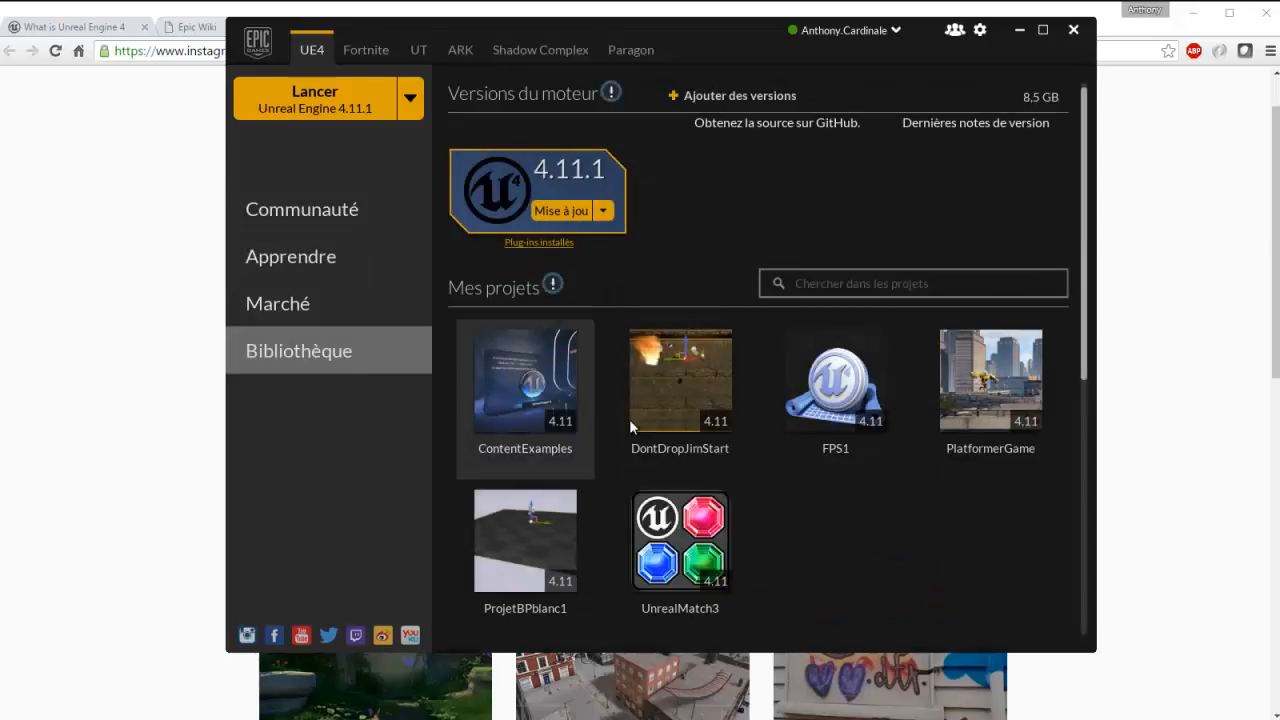
{"action": "left_click", "coordinate": [991, 374]}
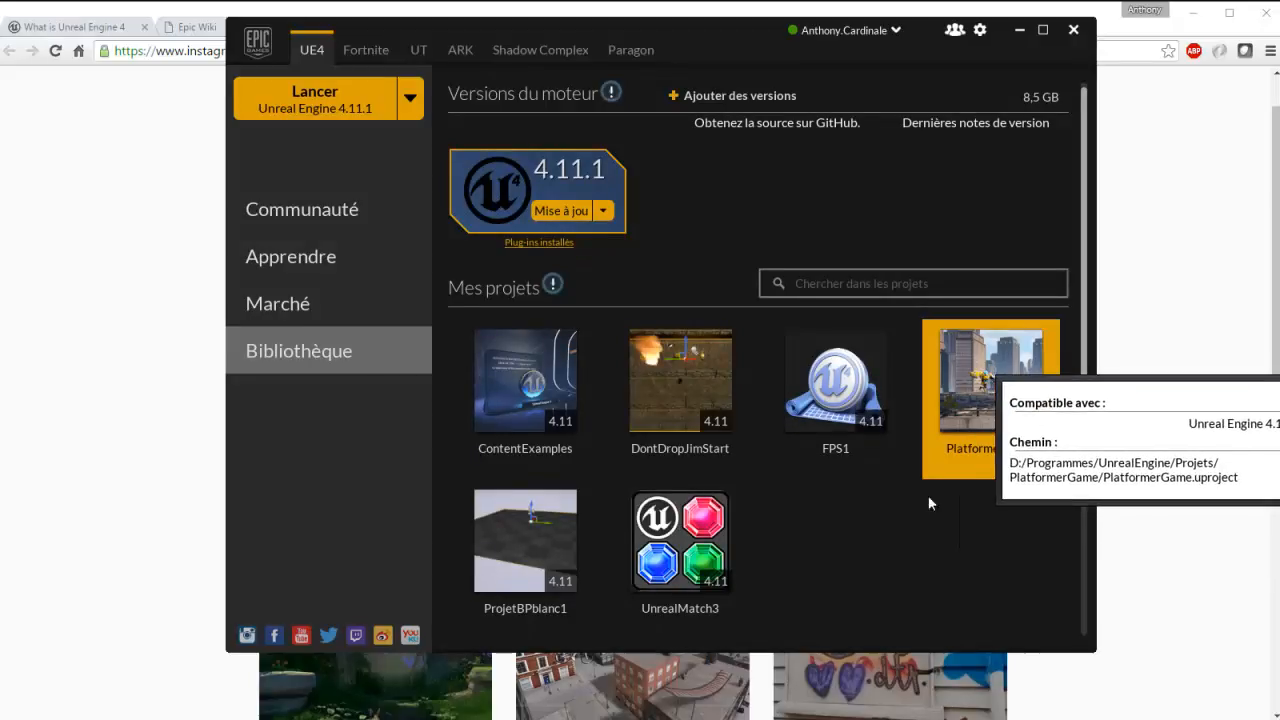
{"action": "double_click", "coordinate": [970, 369]}
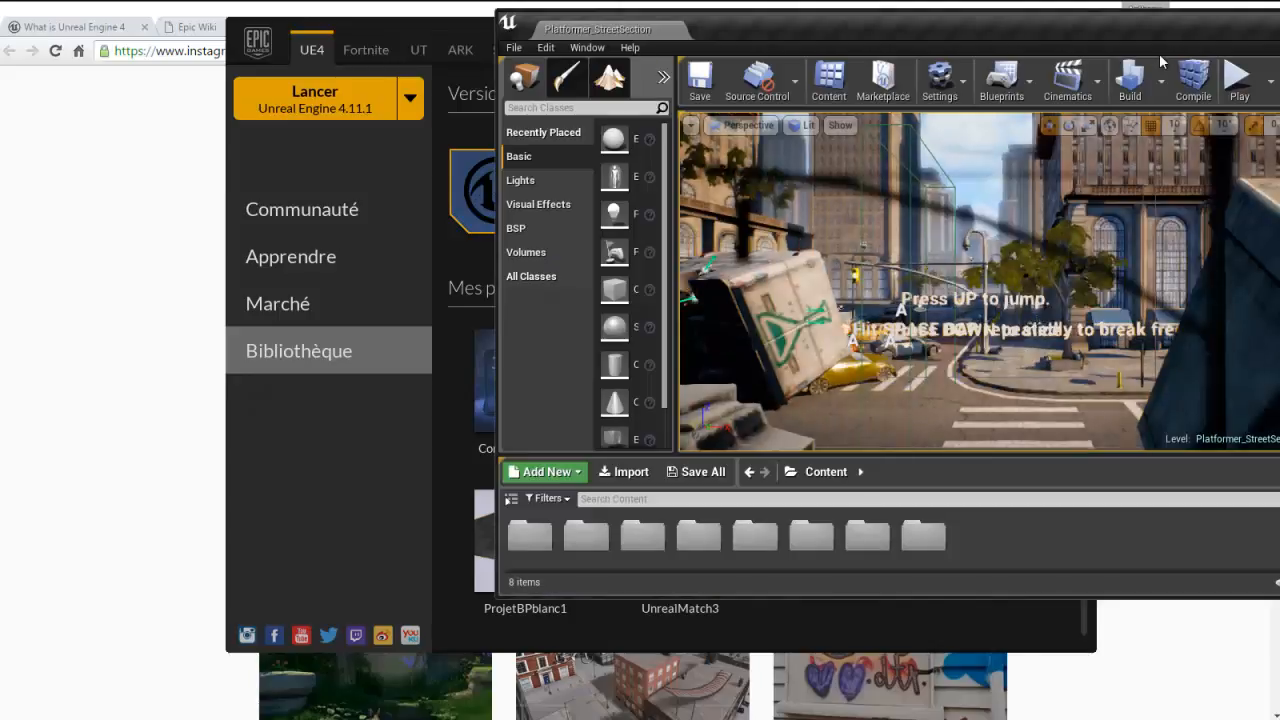
- Move the PlatformerGame editor window fully into view and enlarge it to fill the screen
{"action": "left_click_drag", "start_coordinate": [1173, 28], "coordinate": [678, 21]}
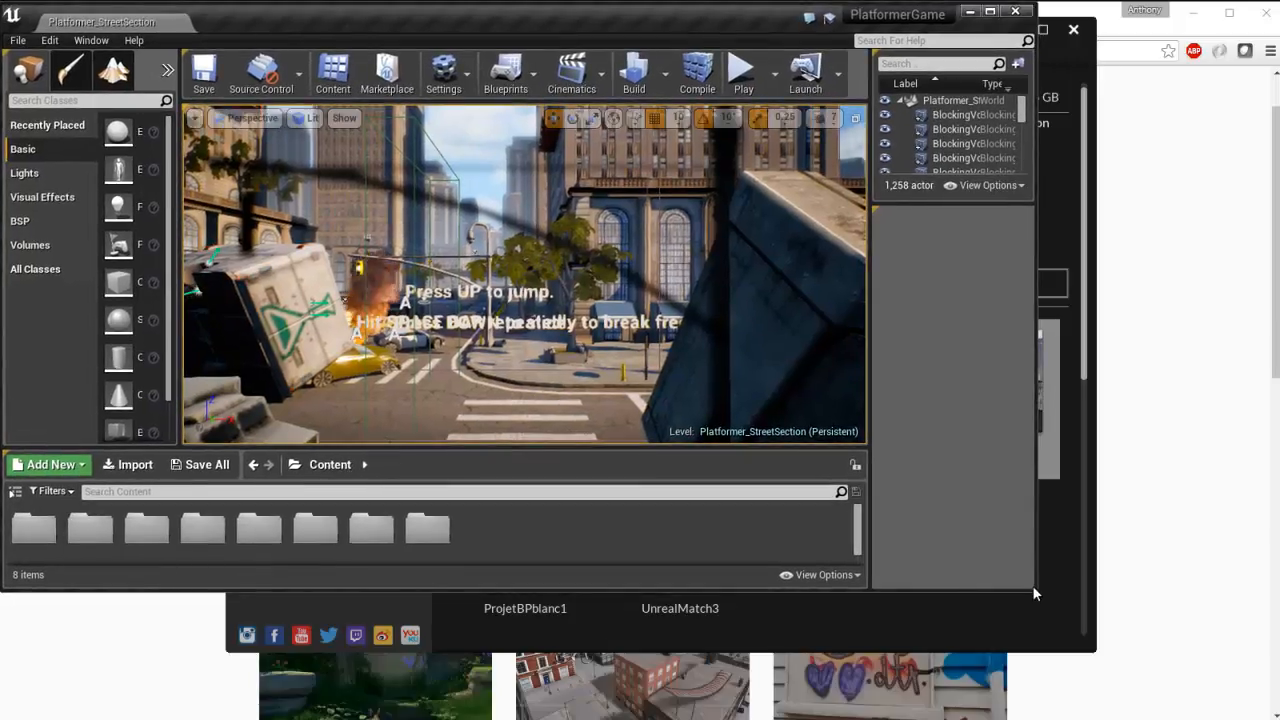
{"action": "left_click_drag", "start_coordinate": [1035, 590], "coordinate": [1279, 719]}
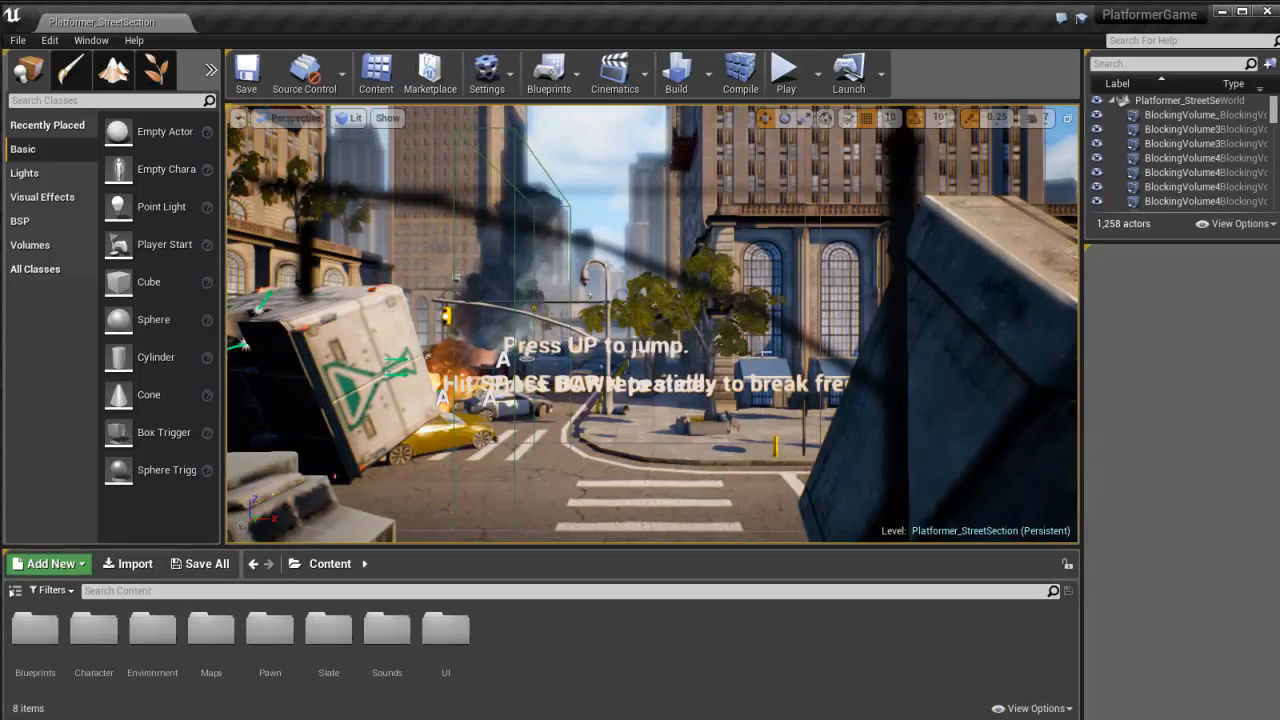
- Inspect the city level from above, focusing on a distant building and the local post process volume
{"action": "right_click_drag", "start_coordinate": [767, 352], "coordinate": [478, 188]}
{"action": "left_click", "coordinate": [529, 230]}
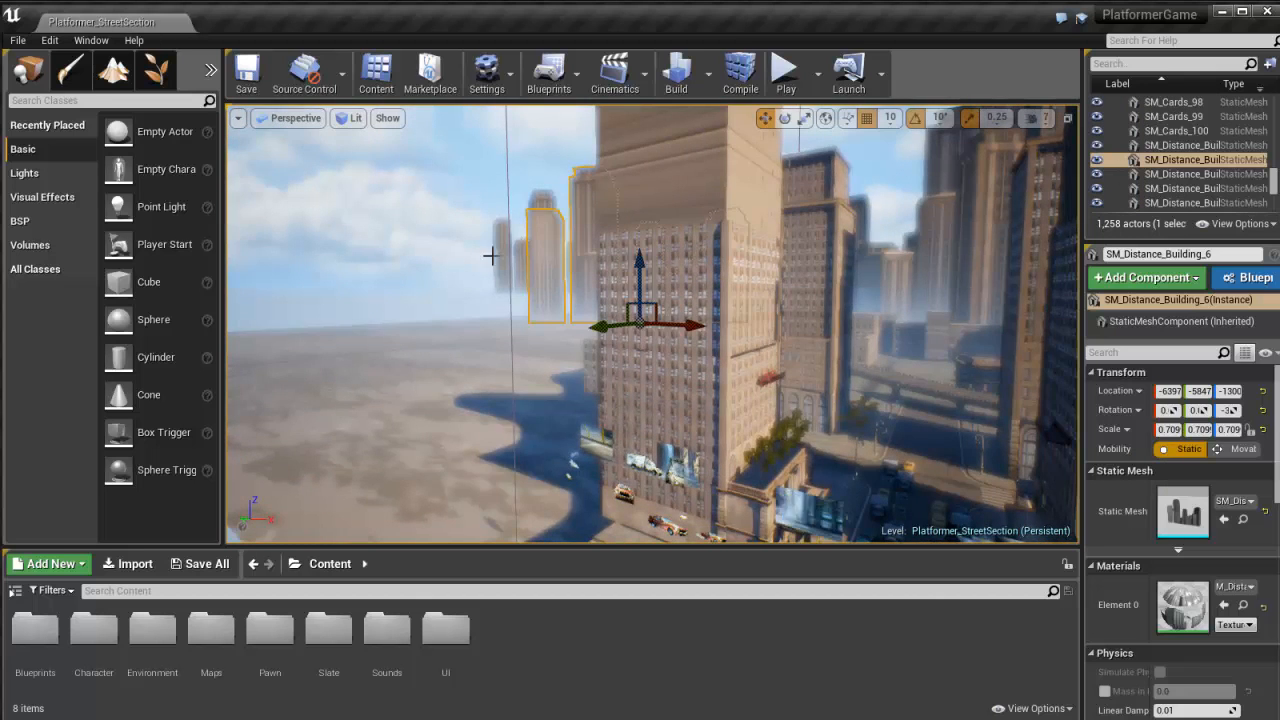
{"action": "key", "text": "f"}
{"action": "left_click_drag", "start_coordinate": [483, 266], "coordinate": [777, 318], "text": "alt"}
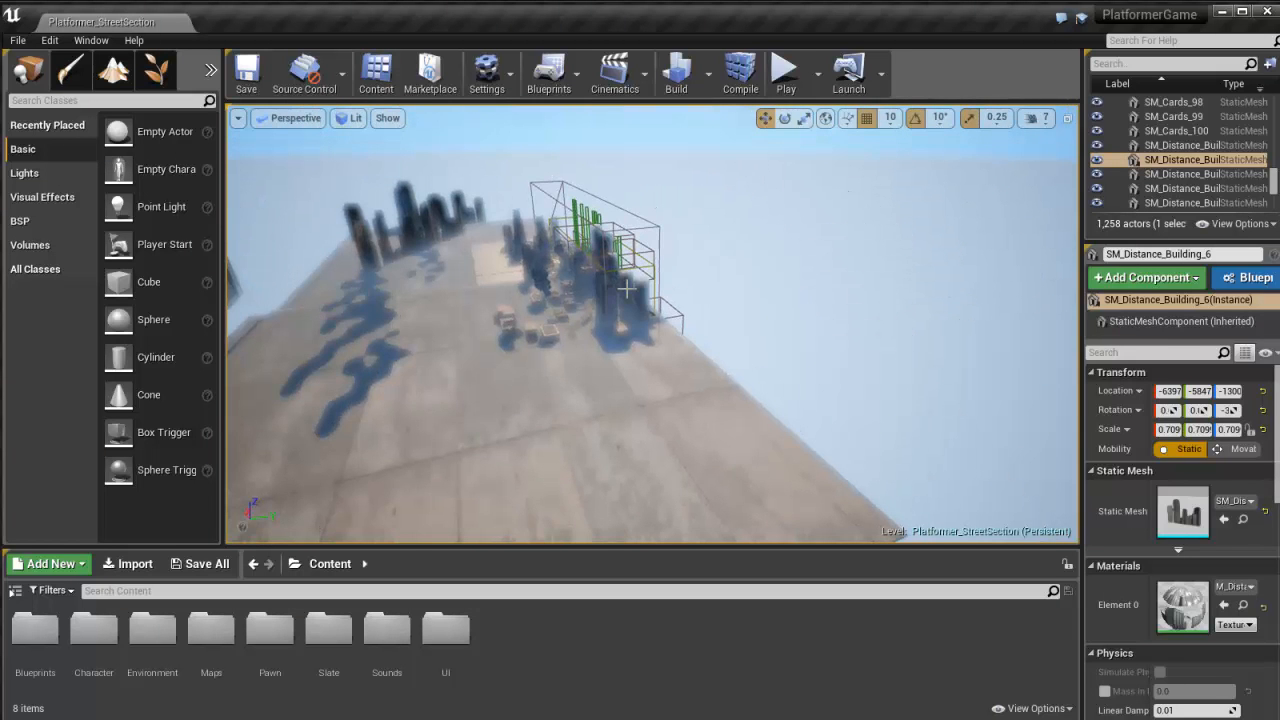
{"action": "left_click", "coordinate": [657, 284]}
{"action": "key", "text": "f"}
{"action": "left_click_drag", "start_coordinate": [657, 284], "coordinate": [866, 357], "text": "alt"}
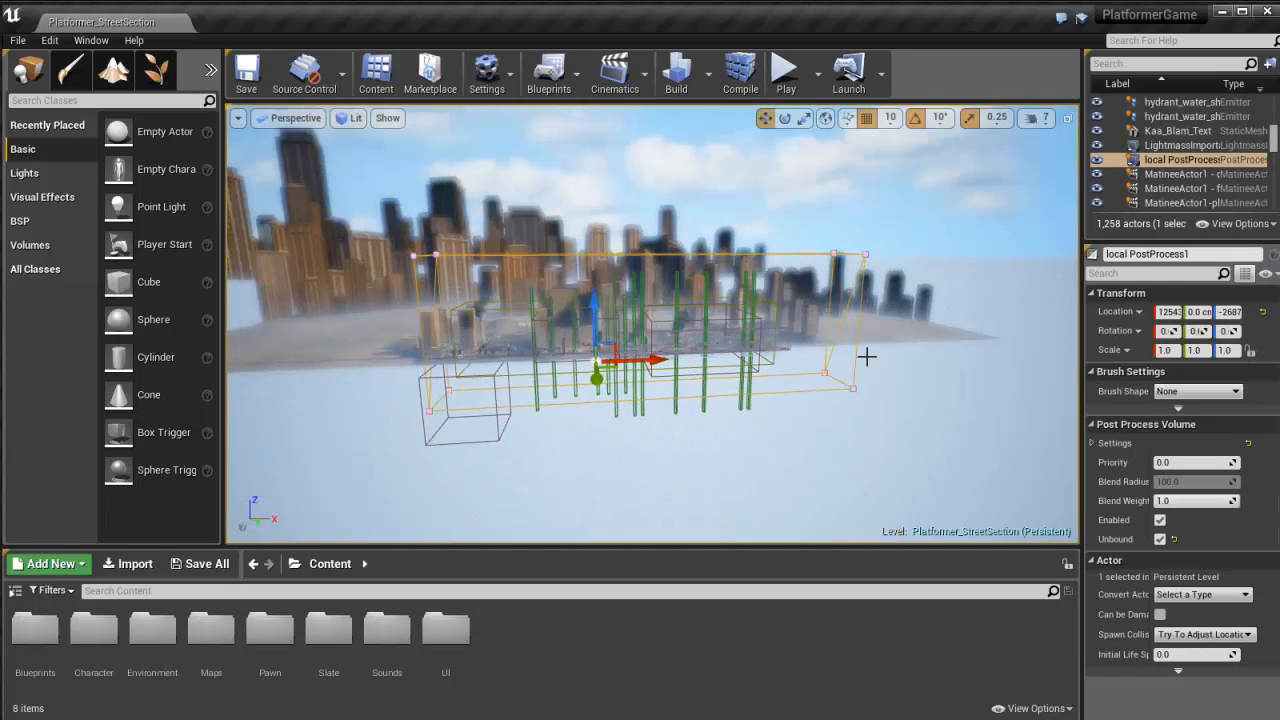
- Focus on a long bridge segment, examine the plaza with its fountains, and return to the street crossing
{"action": "right_click_drag", "start_coordinate": [866, 357], "coordinate": [887, 338]}
{"action": "left_click", "coordinate": [698, 324]}
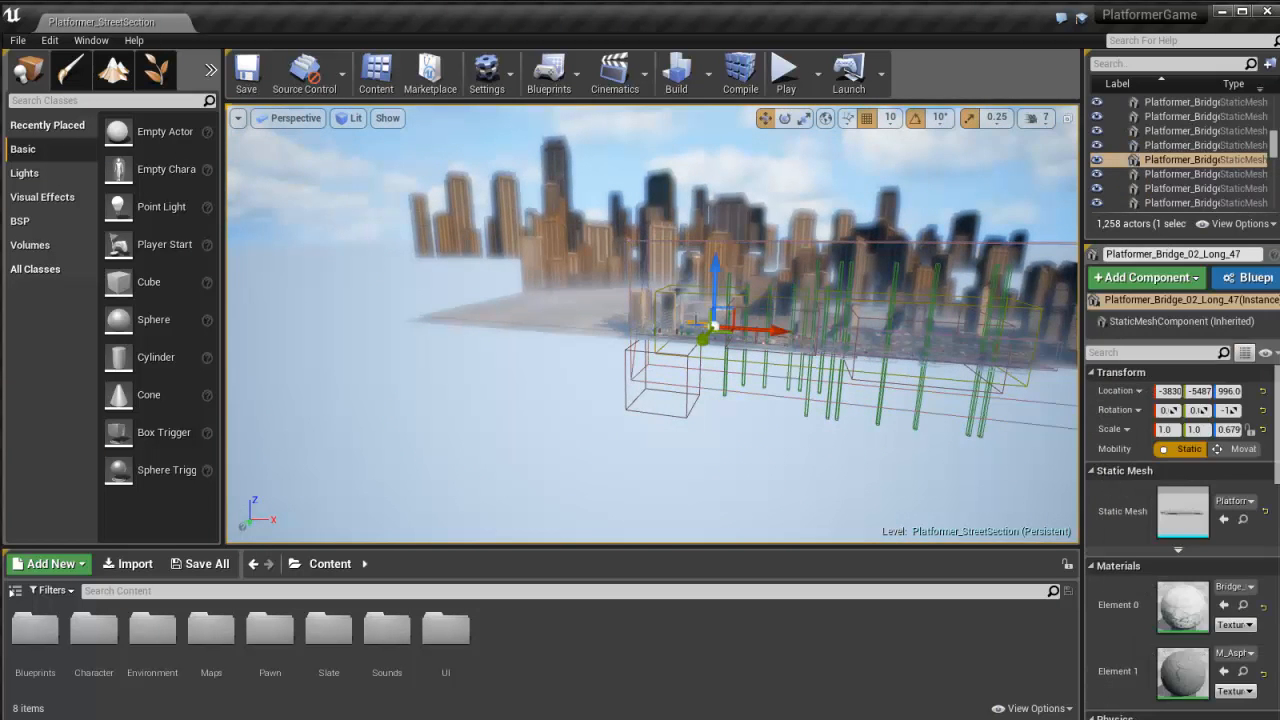
{"action": "key", "text": "f"}
{"action": "right_click_drag", "start_coordinate": [713, 389], "coordinate": [708, 420]}
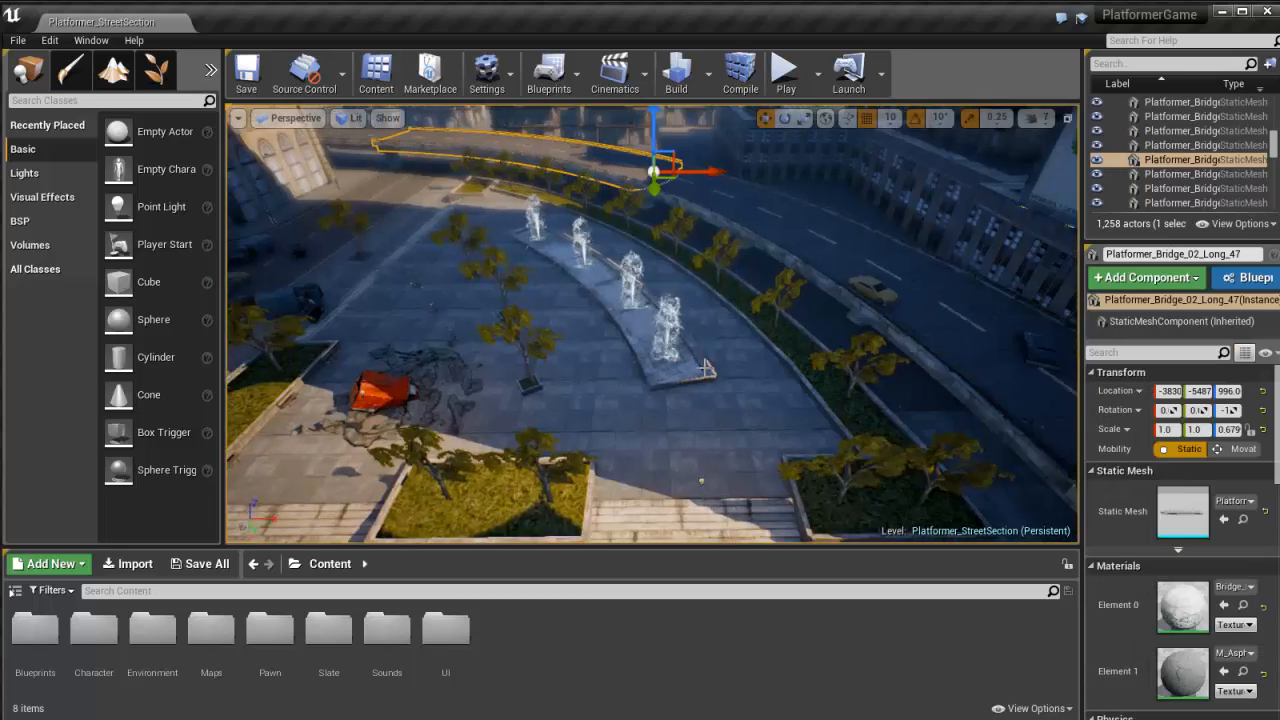
{"action": "scroll", "coordinate": [664, 345], "scroll_direction": "up", "scroll_amount": 2}
{"action": "scroll", "coordinate": [664, 345], "scroll_direction": "down", "scroll_amount": 4}
{"action": "scroll", "coordinate": [664, 345], "scroll_direction": "down", "scroll_amount": 4}
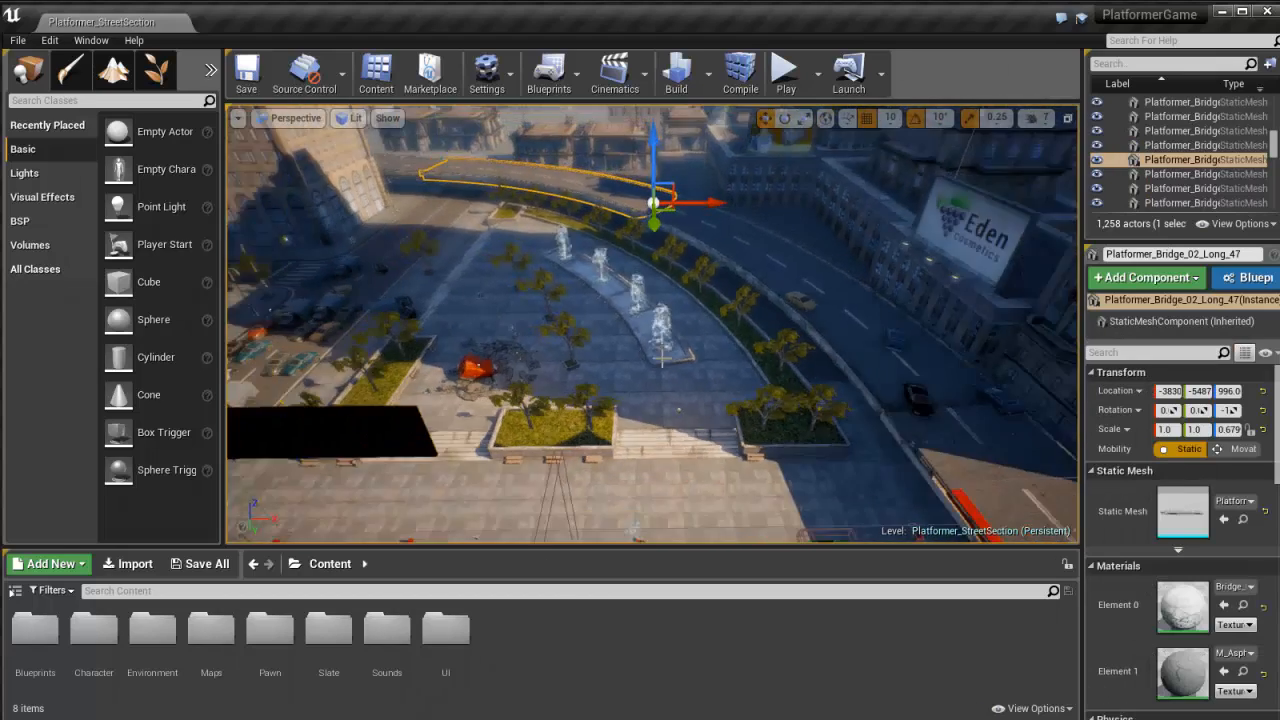
{"action": "mouse_move", "coordinate": [664, 345]}
{"action": "middle_mouse_down"}
{"action": "mouse_move", "coordinate": [720, 300]}
{"action": "mouse_move", "coordinate": [537, 452]}
{"action": "mouse_move", "coordinate": [360, 420]}
{"action": "mouse_move", "coordinate": [290, 425]}
{"action": "mouse_move", "coordinate": [291, 441]}
{"action": "mouse_move", "coordinate": [603, 446]}
{"action": "mouse_move", "coordinate": [366, 449]}
{"action": "mouse_move", "coordinate": [668, 355]}
{"action": "middle_mouse_up"}
{"action": "right_click_drag", "start_coordinate": [668, 355], "coordinate": [1035, 197]}
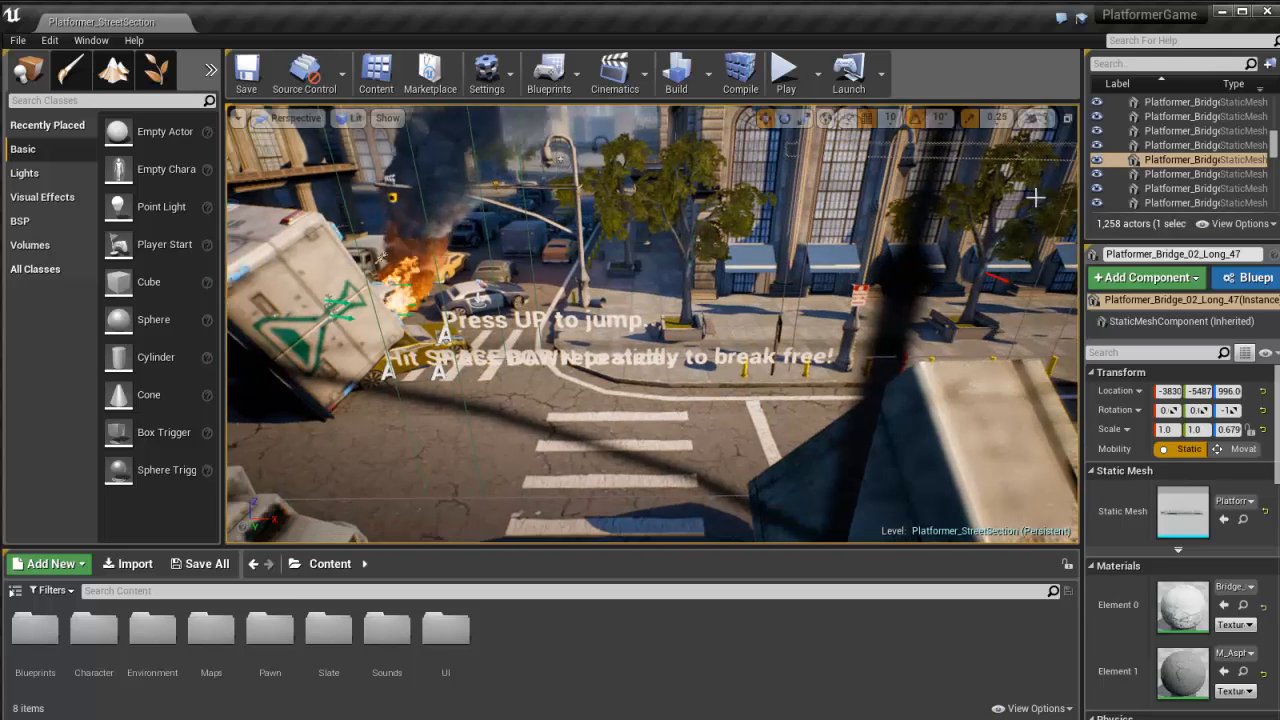
- Start playing the platformer level in the viewport and lower the system volume to 2
{"action": "left_click", "coordinate": [786, 73]}
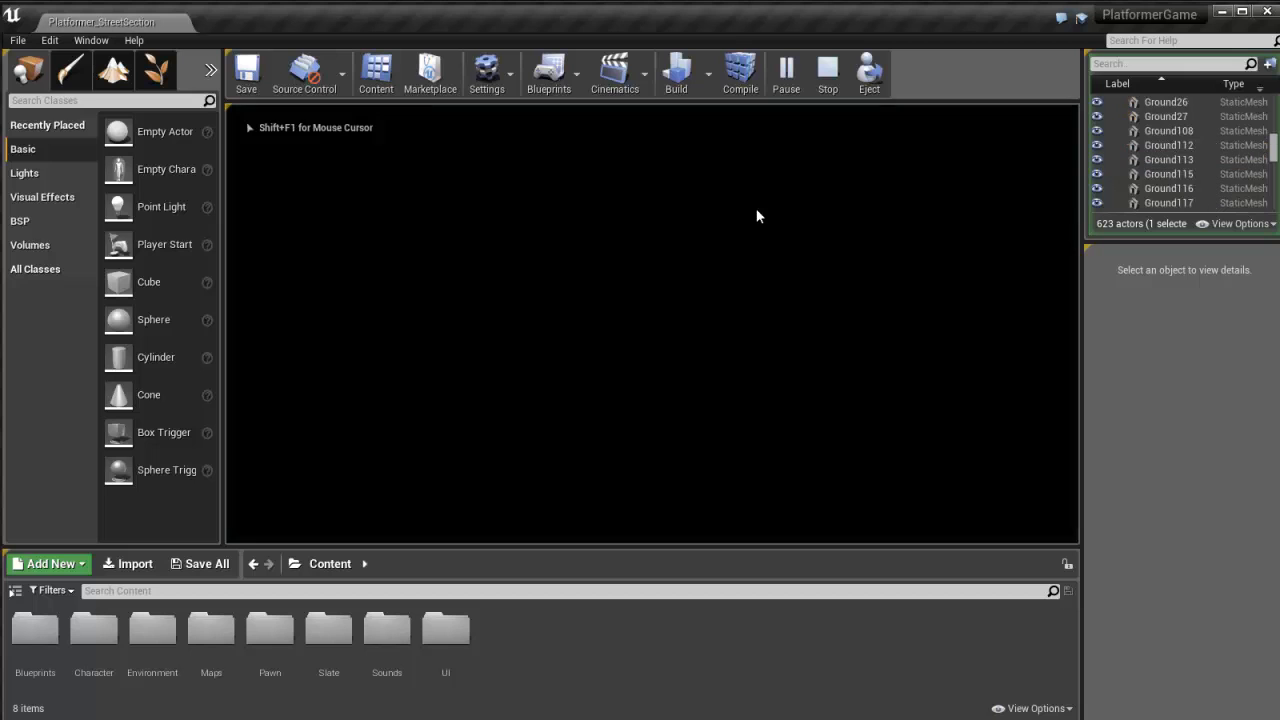
{"action": "key", "text": "XF86AudioLowerVolume"}
{"action": "key", "text": "XF86AudioLowerVolume"}
{"action": "key", "text": "XF86AudioLowerVolume"}
{"action": "key", "text": "XF86AudioLowerVolume"}
{"action": "key", "text": "XF86AudioLowerVolume"}
{"action": "key", "text": "XF86AudioLowerVolume"}
{"action": "key", "text": "XF86AudioLowerVolume"}
{"action": "key", "text": "XF86AudioLowerVolume"}
{"action": "key", "text": "XF86AudioLowerVolume"}
{"action": "key", "text": "XF86AudioLowerVolume"}
{"action": "key", "text": "XF86AudioLowerVolume"}
{"action": "key", "text": "XF86AudioLowerVolume"}
{"action": "key", "text": "XF86AudioLowerVolume"}
{"action": "key", "text": "XF86AudioLowerVolume"}
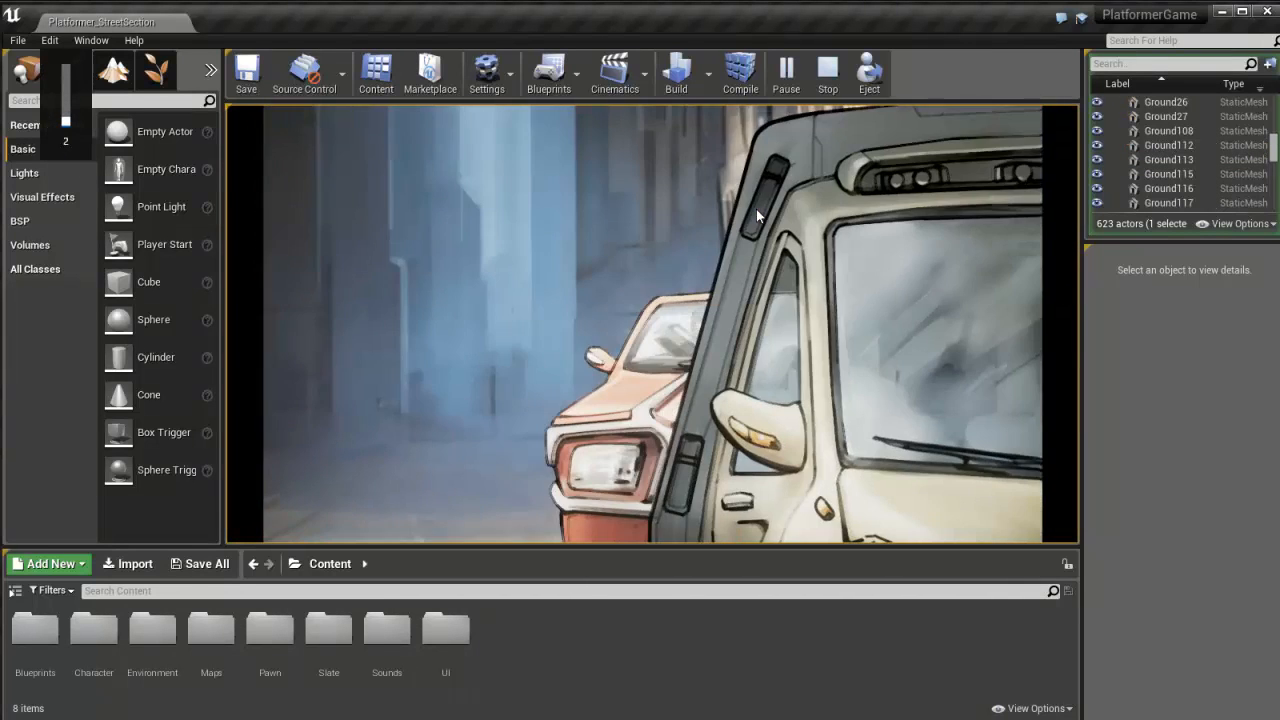
{"action": "key", "text": "XF86AudioRaiseVolume"}
{"action": "key", "text": "XF86AudioLowerVolume"}
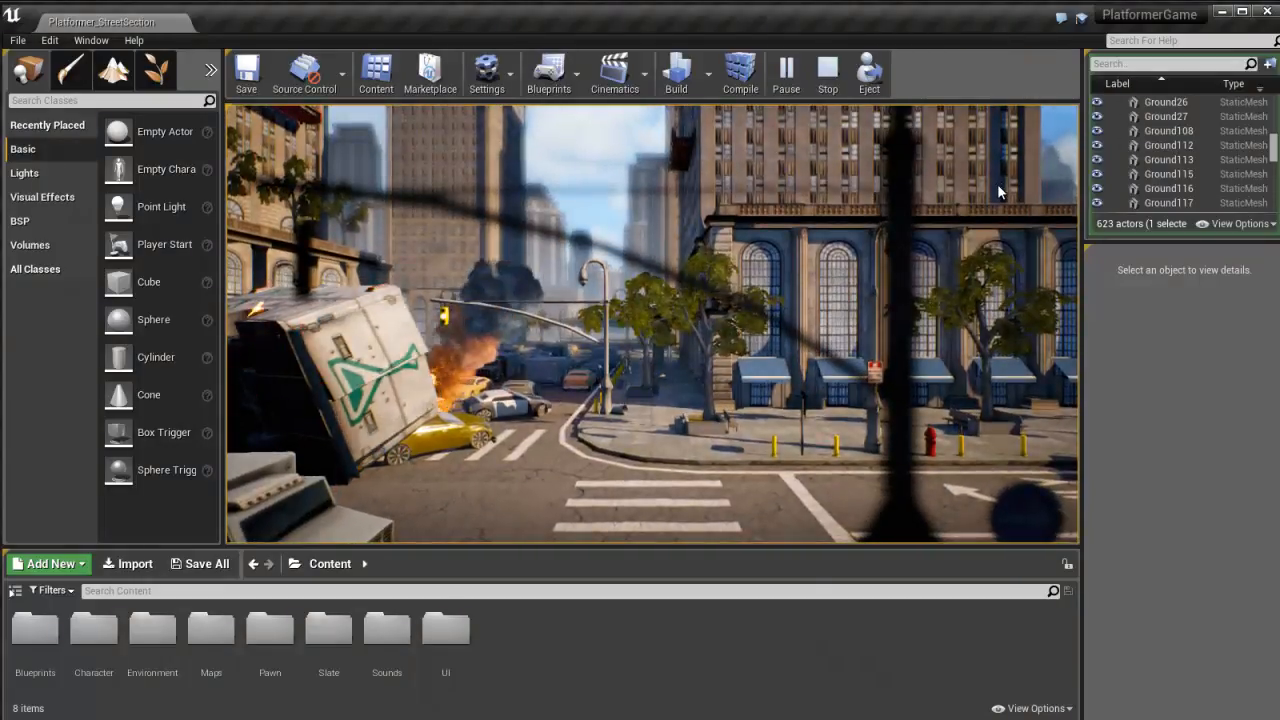
- Free the robot from the truck, run the course with jumps and slides, and end the play session
{"action": "key", "text": "space"}
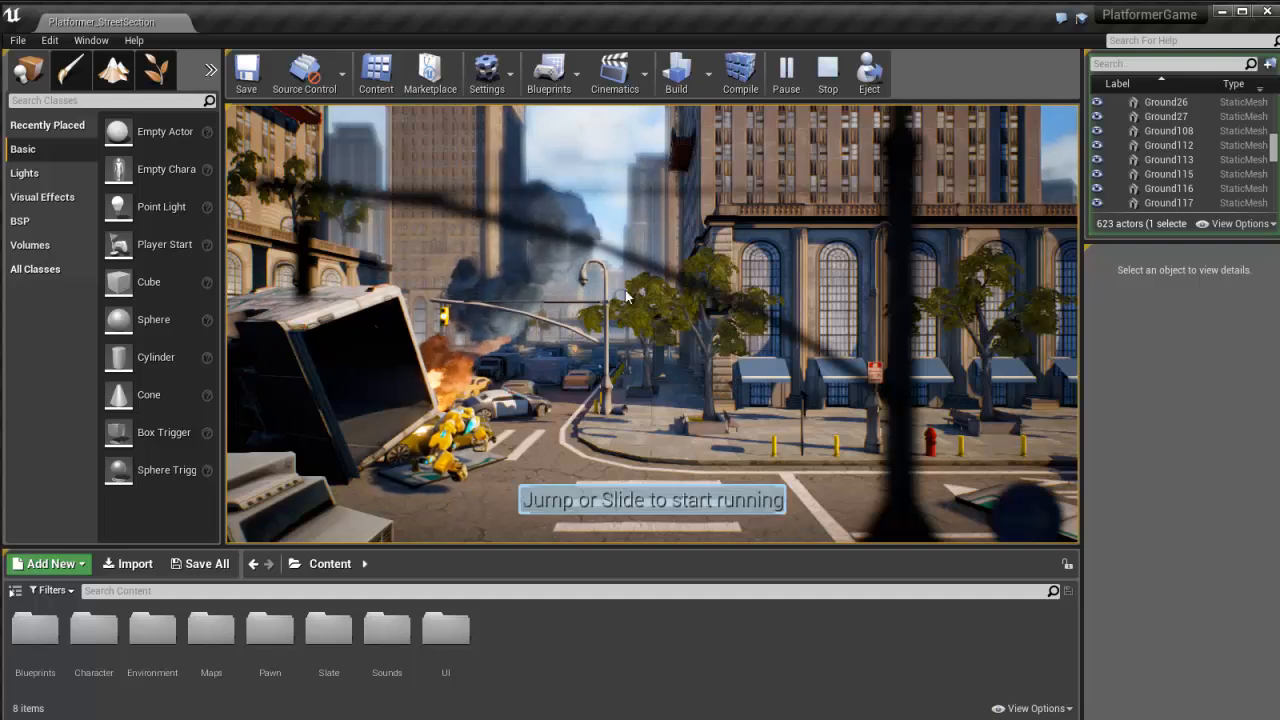
{"action": "key", "text": "space"}
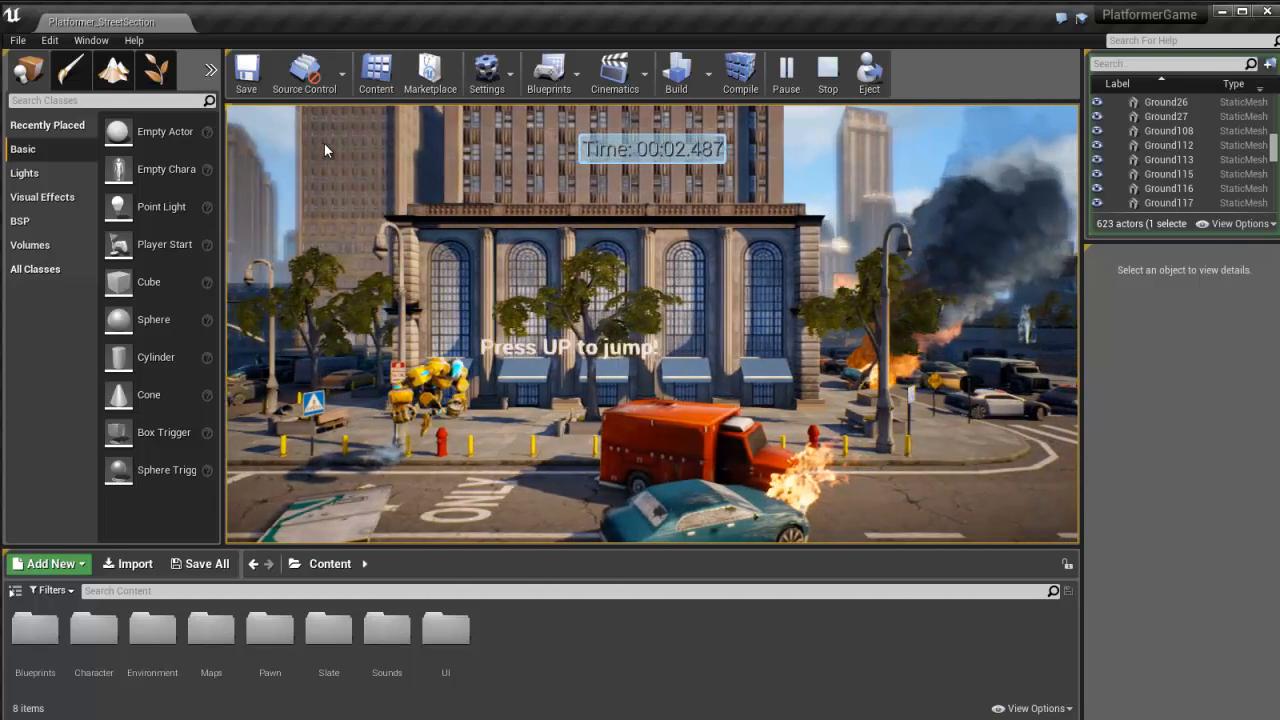
{"action": "key", "text": "Up"}
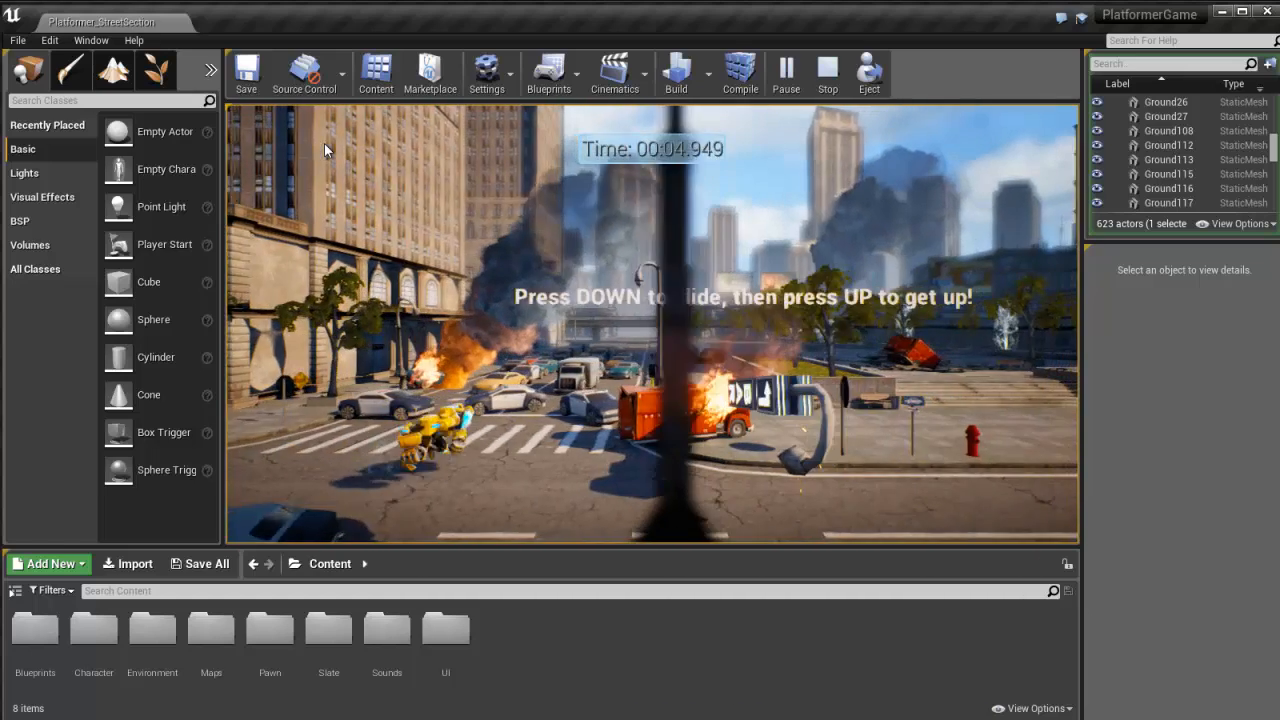
{"action": "key", "text": "Down"}
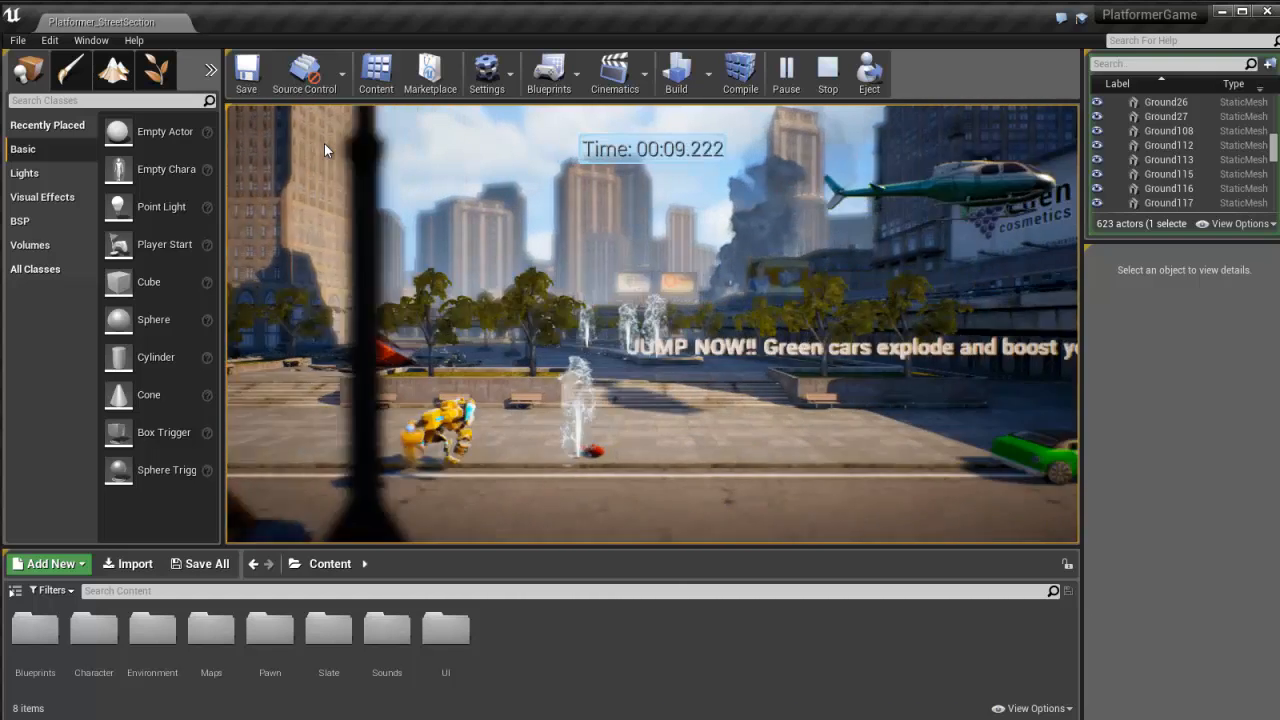
{"action": "key", "text": "space"}
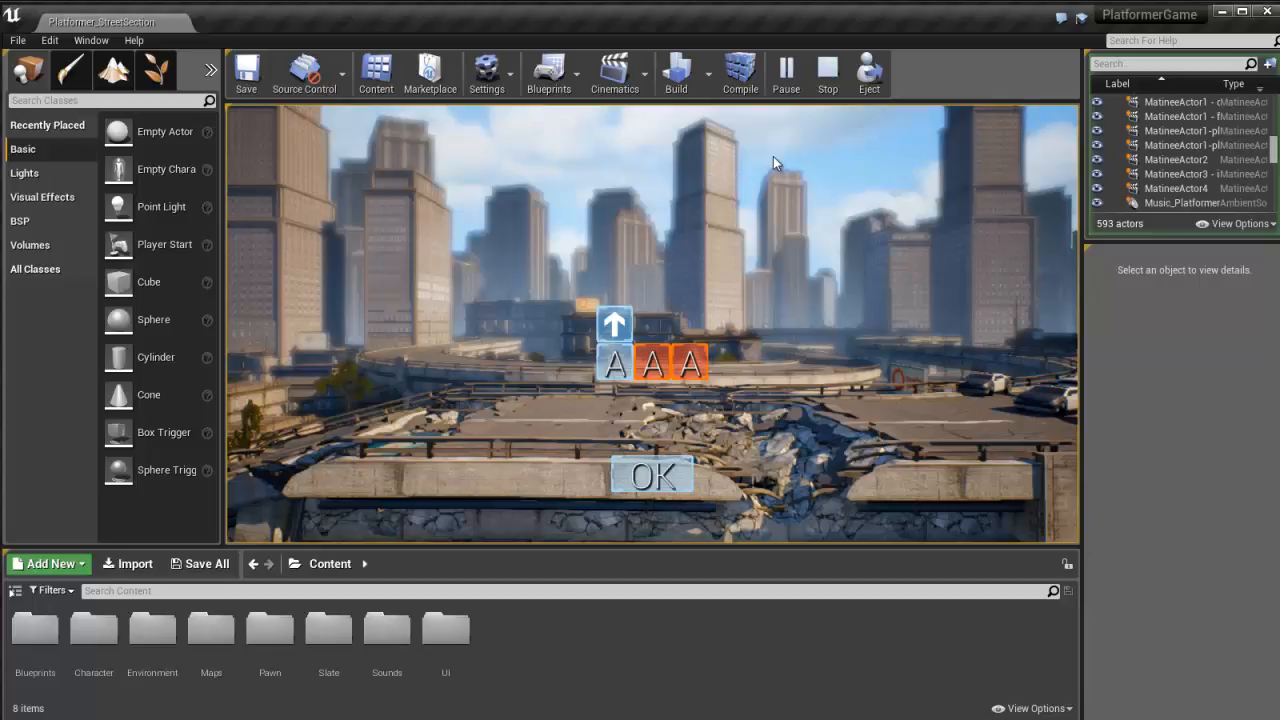
{"action": "key", "text": "Escape"}
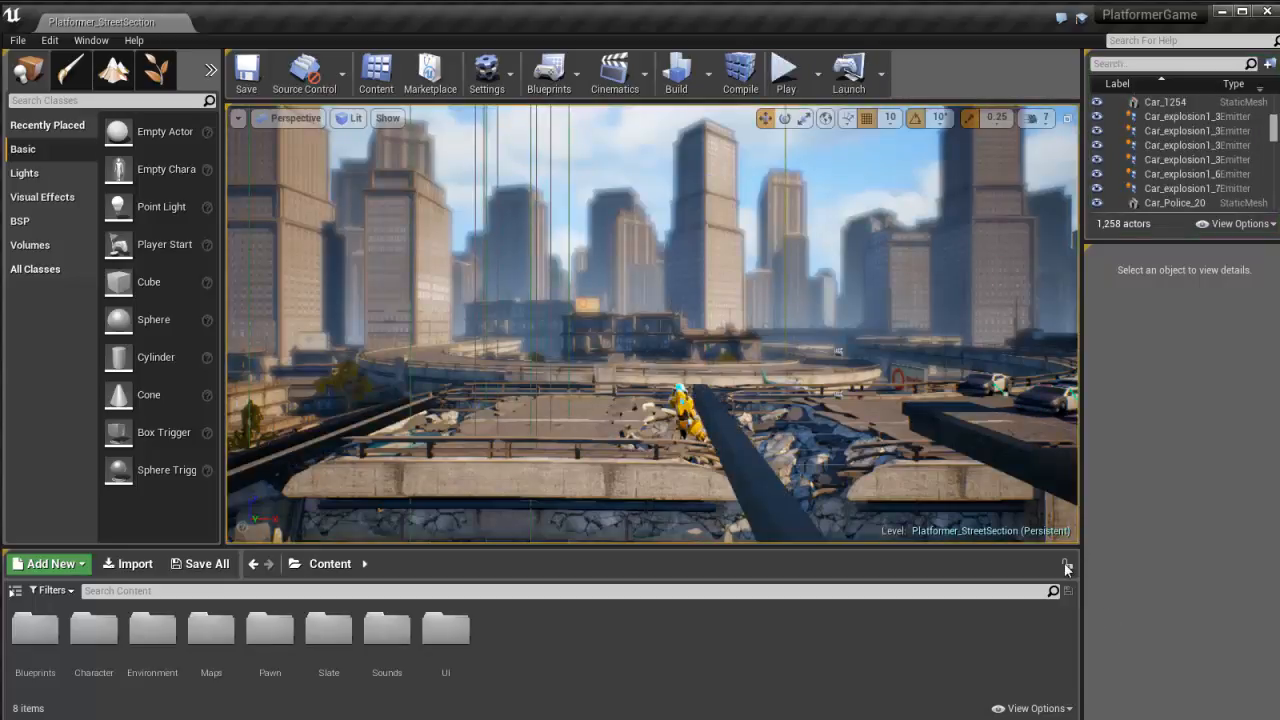